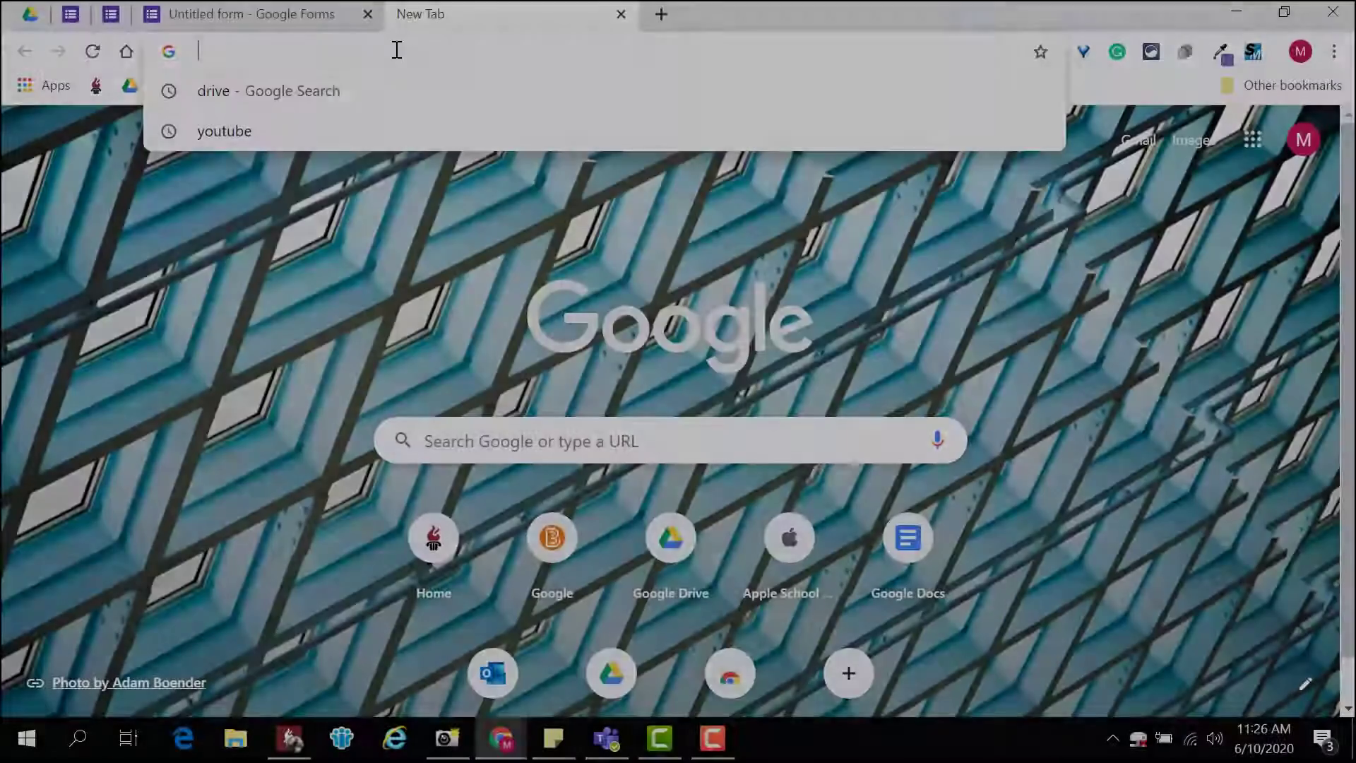
Load forms.google.com in a new Chrome tab and start a new blank quiz
{"action": "type", "text": "forms.google.com"}
{"action": "key", "text": "Return"}
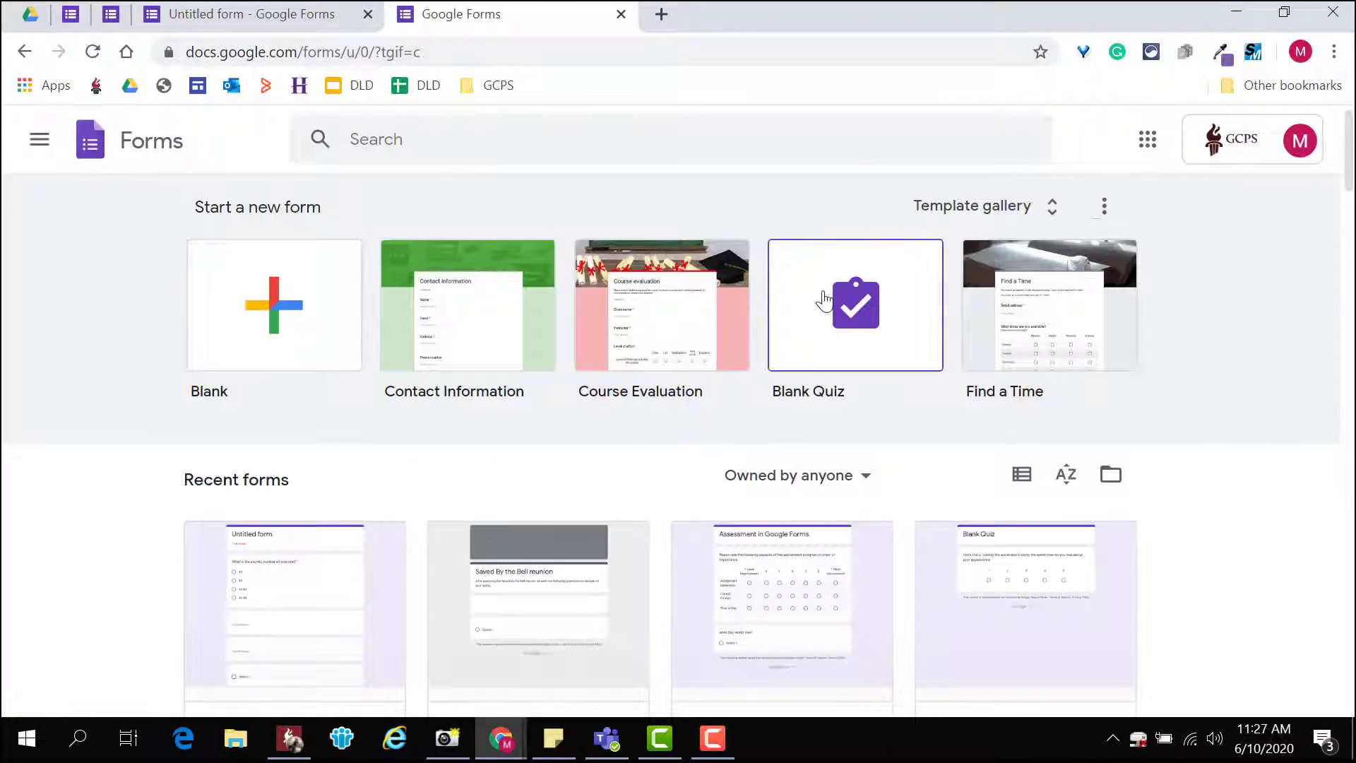
{"action": "left_click", "coordinate": [824, 299]}
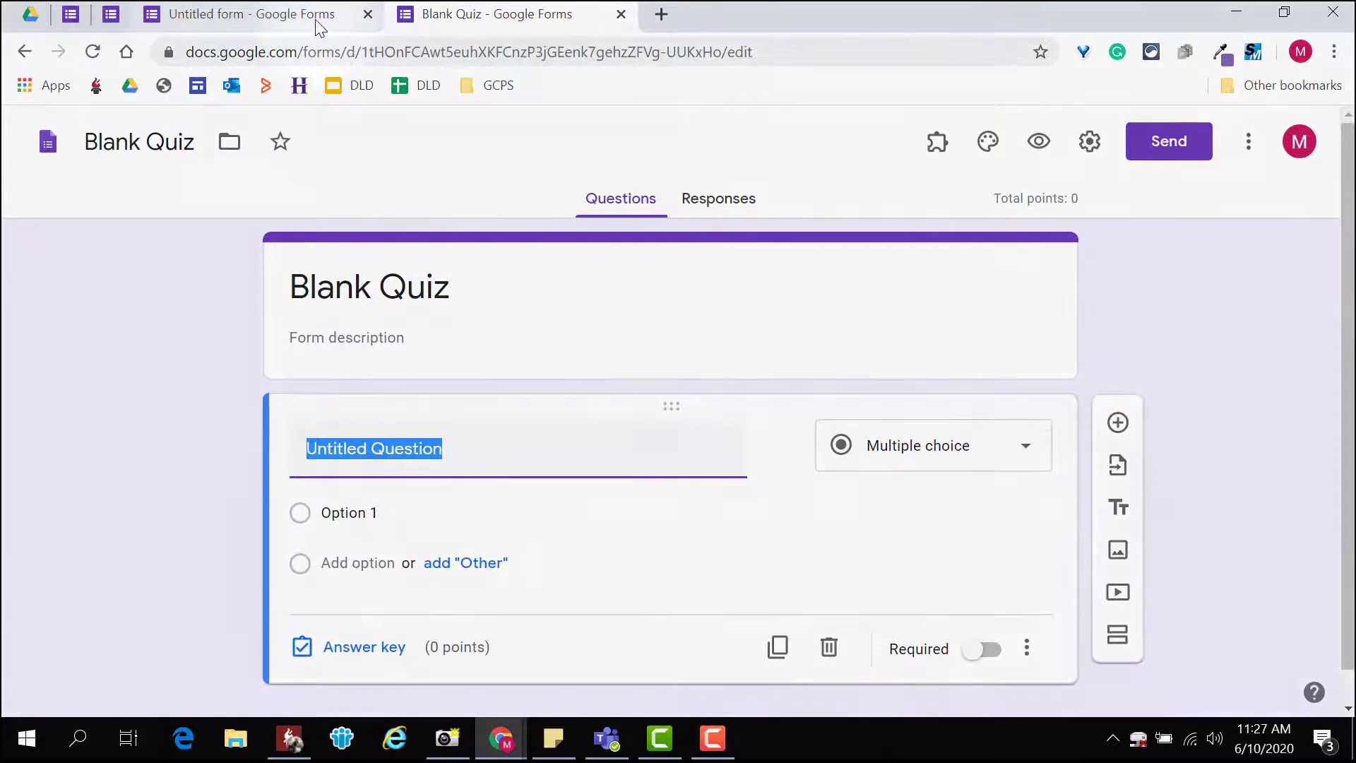
On the bromine question form, turn on 'Make this a quiz' in the Quizzes settings and save
{"action": "left_click", "coordinate": [275, 20]}
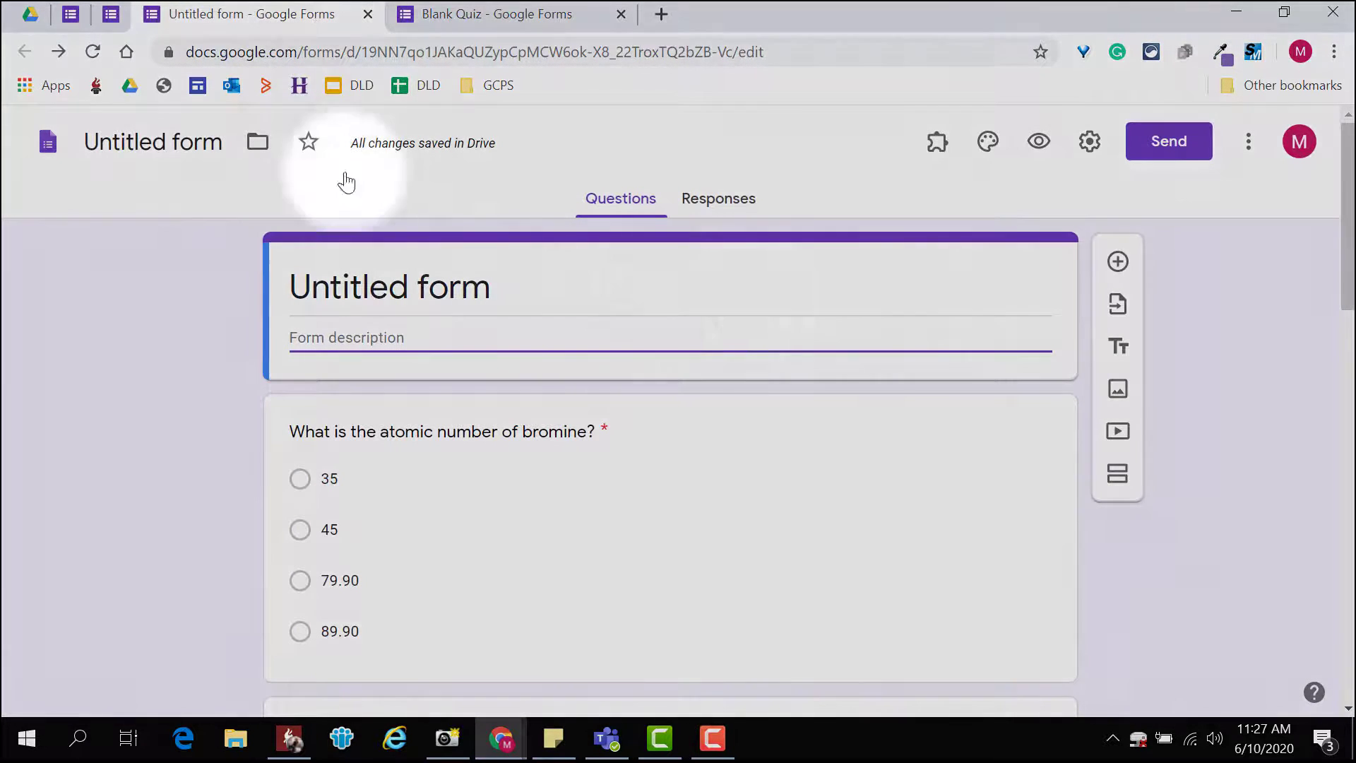
{"action": "left_click", "coordinate": [1090, 141]}
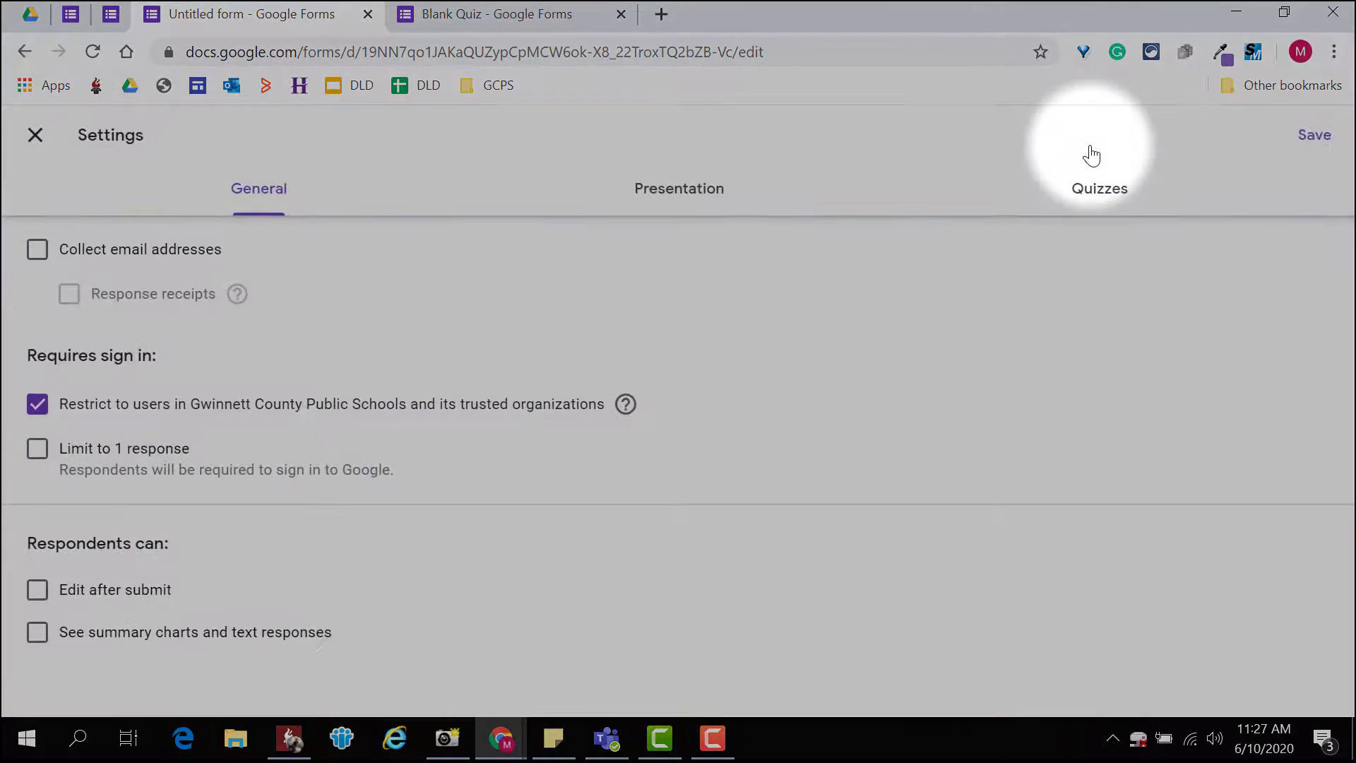
{"action": "left_click", "coordinate": [1124, 195]}
{"action": "left_click", "coordinate": [46, 251]}
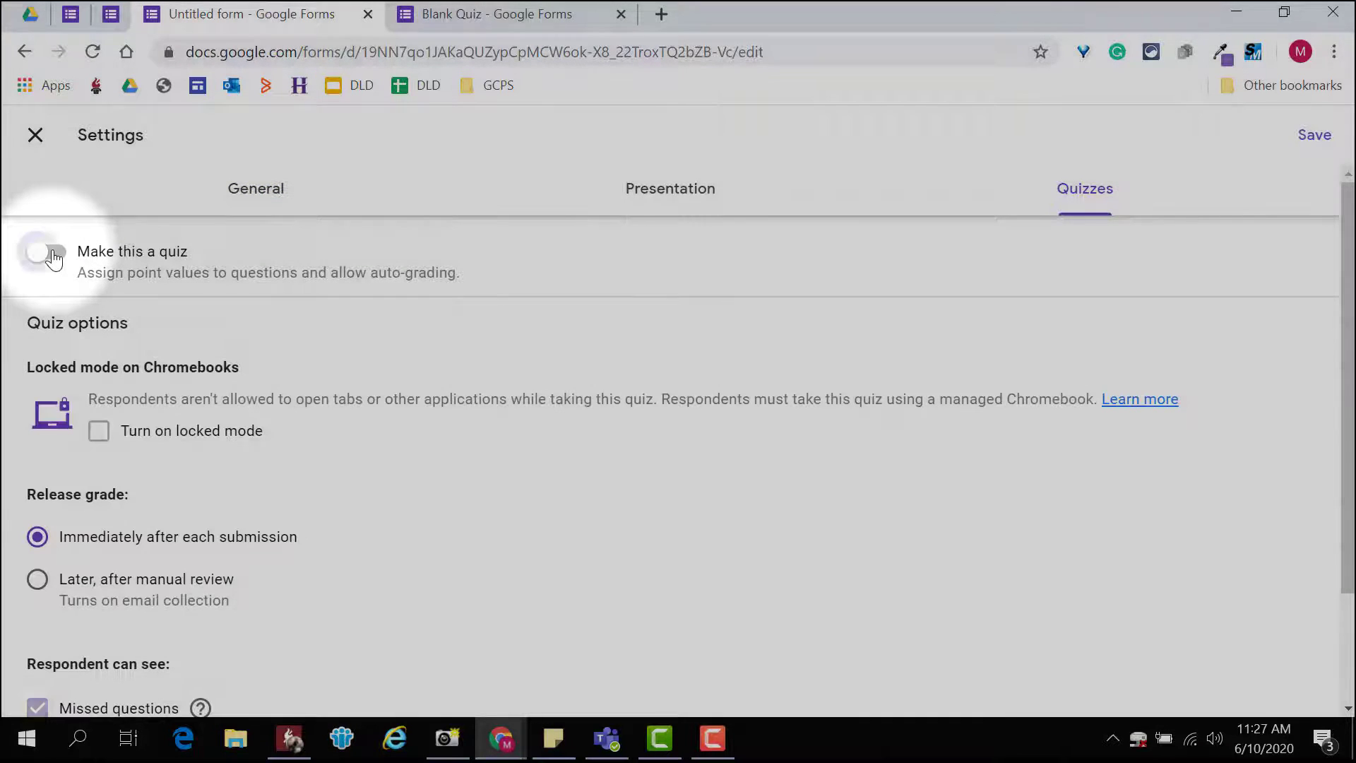
{"action": "left_click", "coordinate": [1317, 138]}
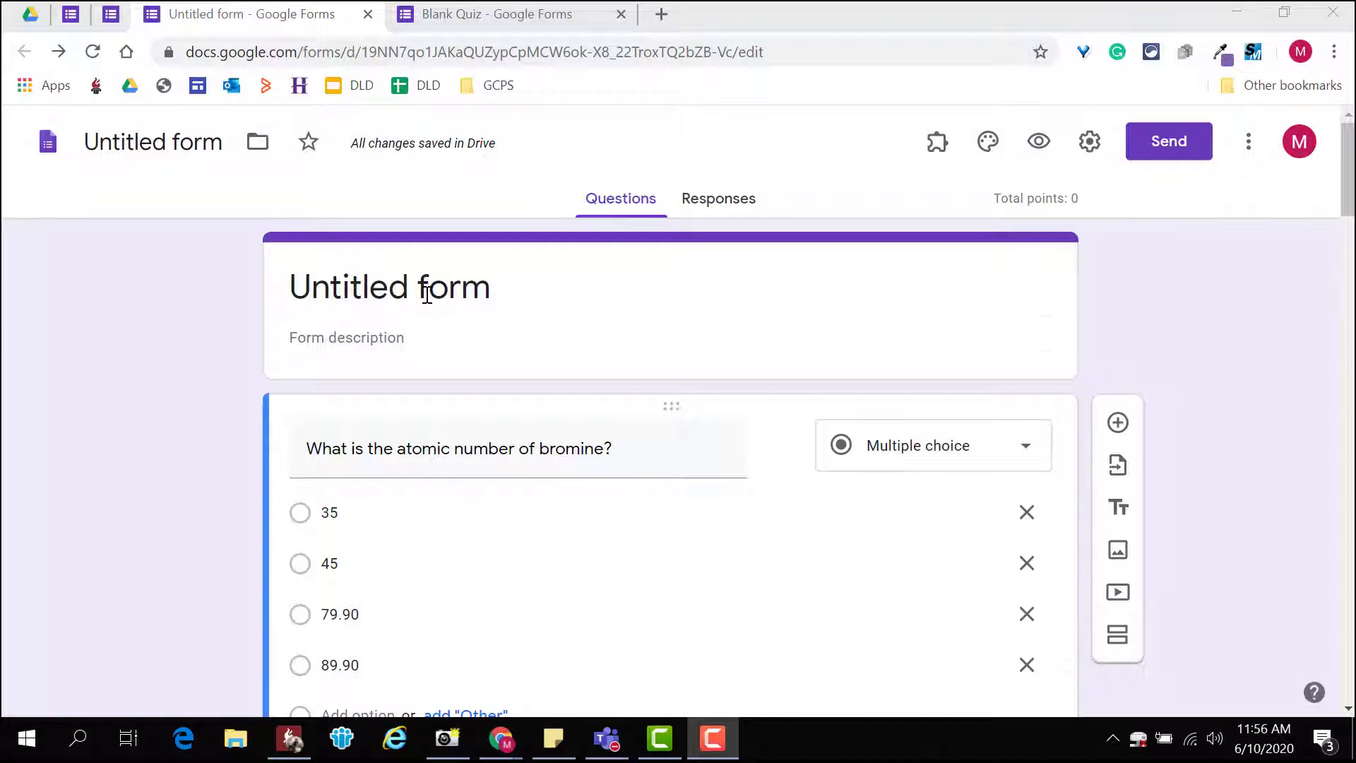
Title the form 'Atoms Quiz' and add a new question above the bromine question
{"action": "left_click", "coordinate": [424, 289]}
{"action": "type", "text": "Atoms Quiz"}
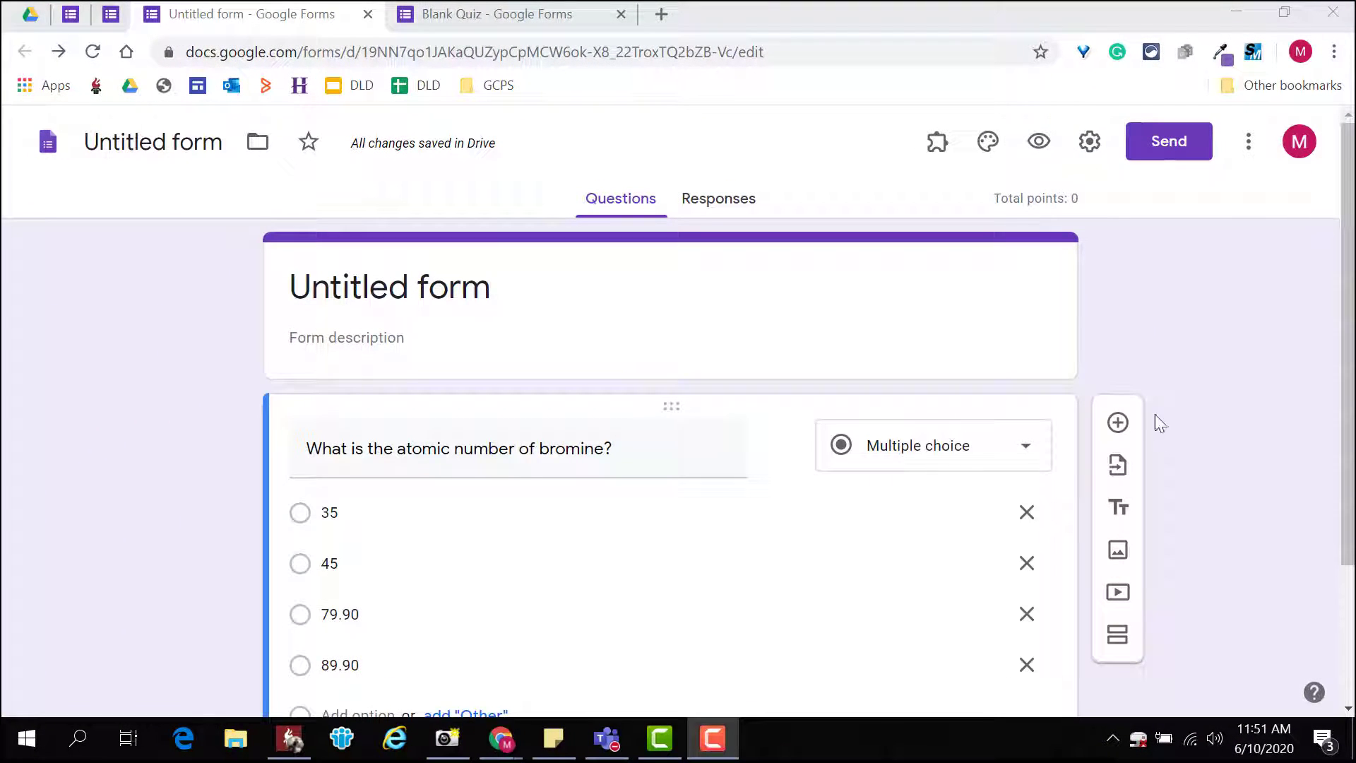
{"action": "left_click", "coordinate": [1118, 429]}
{"action": "left_click_drag", "start_coordinate": [668, 384], "coordinate": [762, 331]}
Insert atoms quiz.png into the new question and resize the image
{"action": "left_click", "coordinate": [778, 326]}
{"action": "left_click", "coordinate": [678, 542]}
{"action": "left_click", "coordinate": [268, 173]}
{"action": "double_click", "coordinate": [268, 173]}
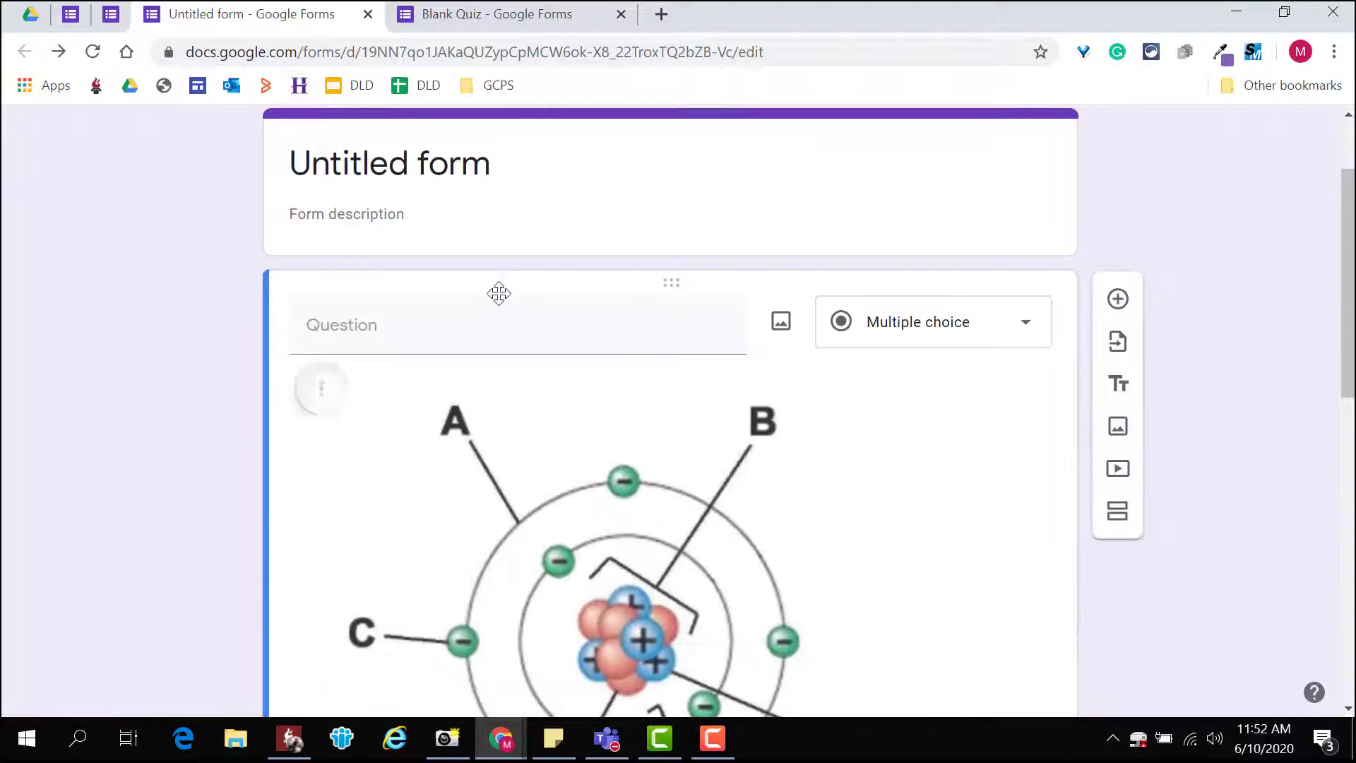
{"action": "scroll", "coordinate": [514, 514], "scroll_direction": "down", "scroll_amount": 3}
{"action": "left_click_drag", "start_coordinate": [956, 699], "coordinate": [654, 450]}
{"action": "scroll", "coordinate": [549, 303], "scroll_direction": "up", "scroll_amount": 3}
Ask 'What part does the letter A represent?' with options electron shell, nucleus, electron, proton
{"action": "left_click", "coordinate": [381, 317]}
{"action": "type", "text": "What part does the letter A represent?"}
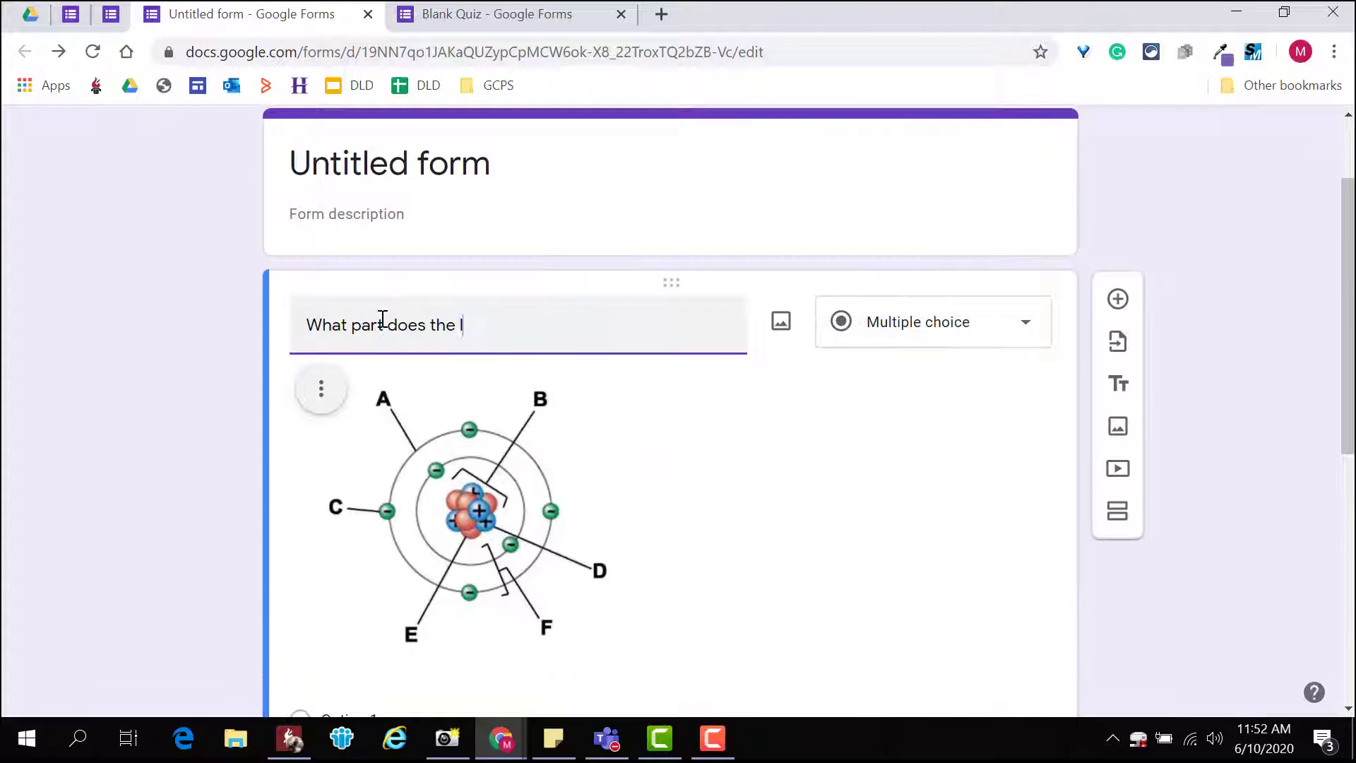
{"action": "scroll", "coordinate": [382, 315], "scroll_direction": "down", "scroll_amount": 5}
{"action": "left_click", "coordinate": [375, 406]}
{"action": "type", "text": "electron shell"}
{"action": "key", "text": "Return"}
{"action": "type", "text": "nucleus"}
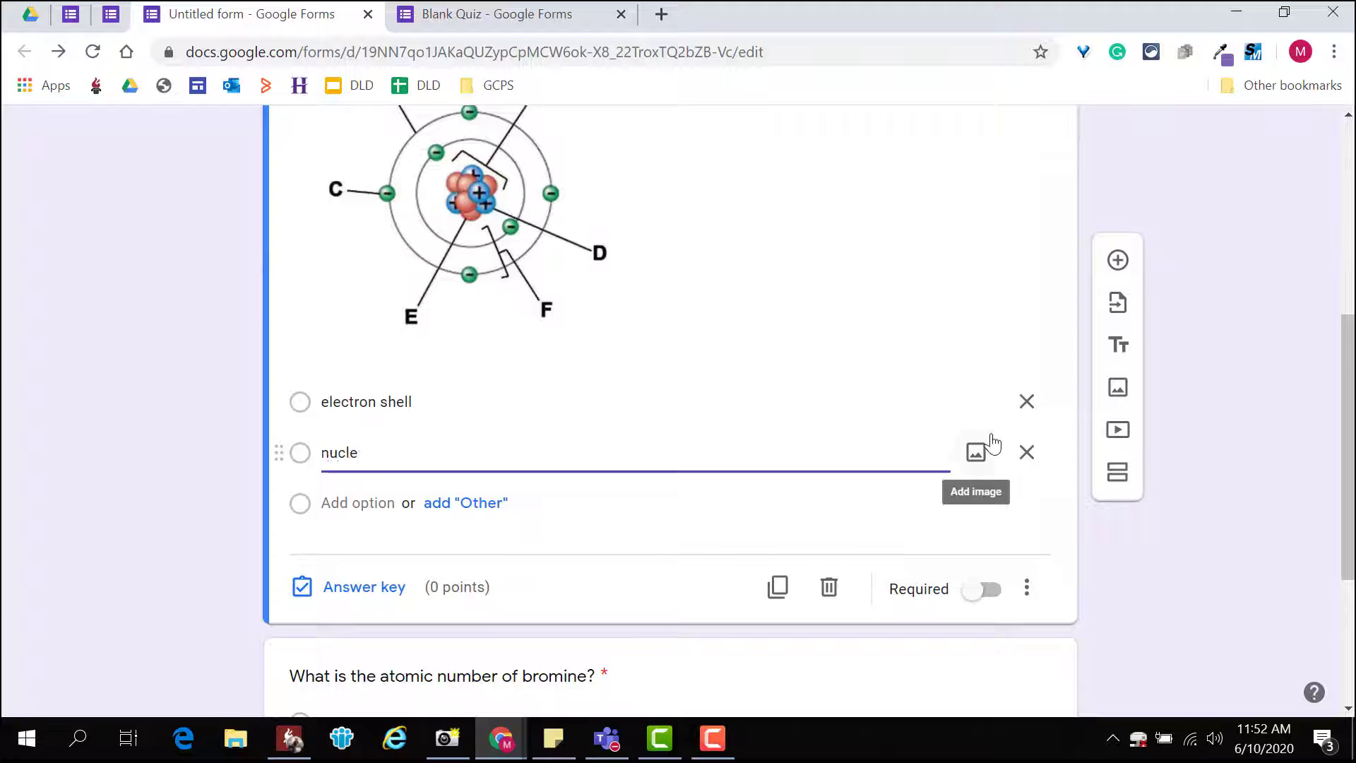
{"action": "key", "text": "Return"}
{"action": "type", "text": "electron"}
{"action": "key", "text": "Return"}
{"action": "type", "text": "proton"}
Add the remaining answer options electrode, neutron and atom
{"action": "key", "text": "Return"}
{"action": "type", "text": "electron shel"}
{"action": "key", "text": "BackSpace"}
{"action": "key", "text": "BackSpace"}
{"action": "key", "text": "BackSpace"}
{"action": "key", "text": "BackSpace"}
{"action": "key", "text": "BackSpace"}
{"action": "key", "text": "BackSpace"}
{"action": "type", "text": "de"}
{"action": "left_click", "coordinate": [339, 657]}
{"action": "type", "text": "neutron"}
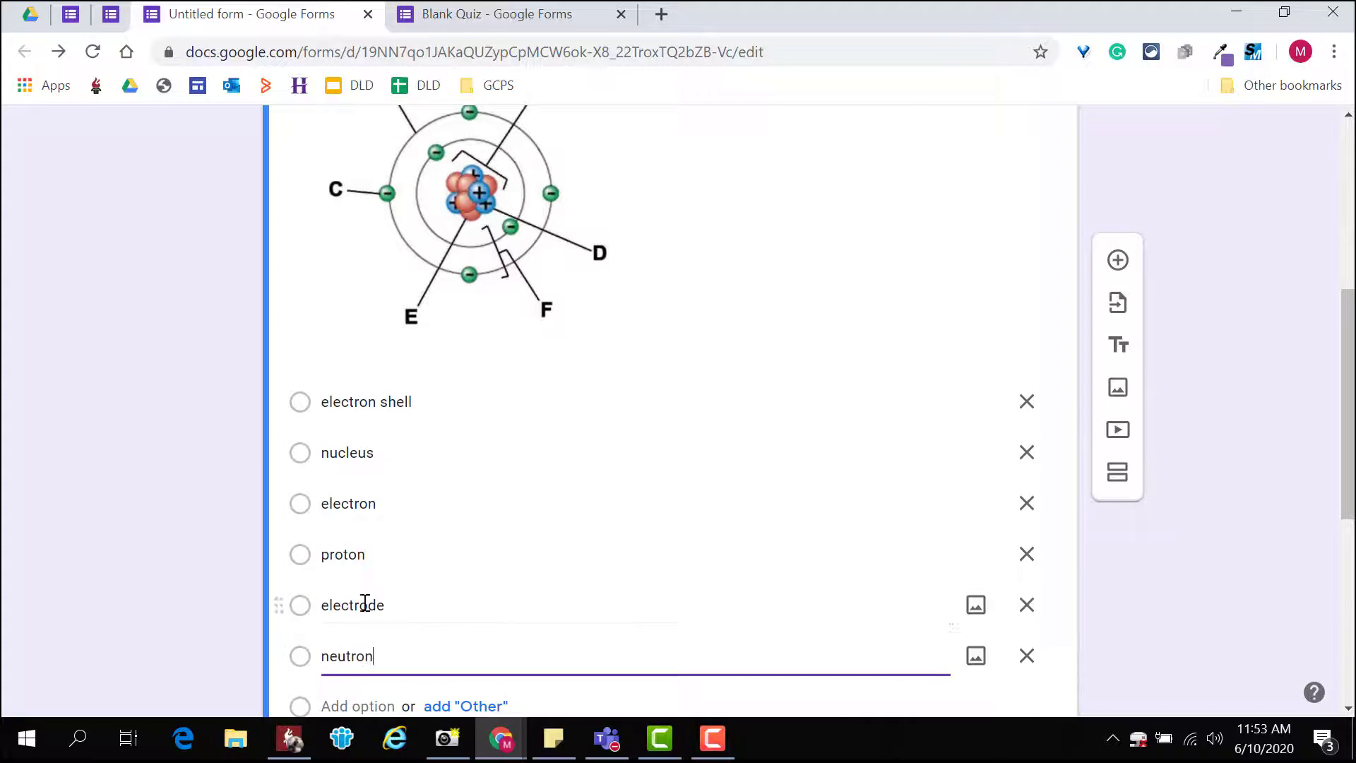
{"action": "key", "text": "Return"}
{"action": "scroll", "coordinate": [353, 565], "scroll_direction": "down", "scroll_amount": 3}
{"action": "type", "text": "atom"}
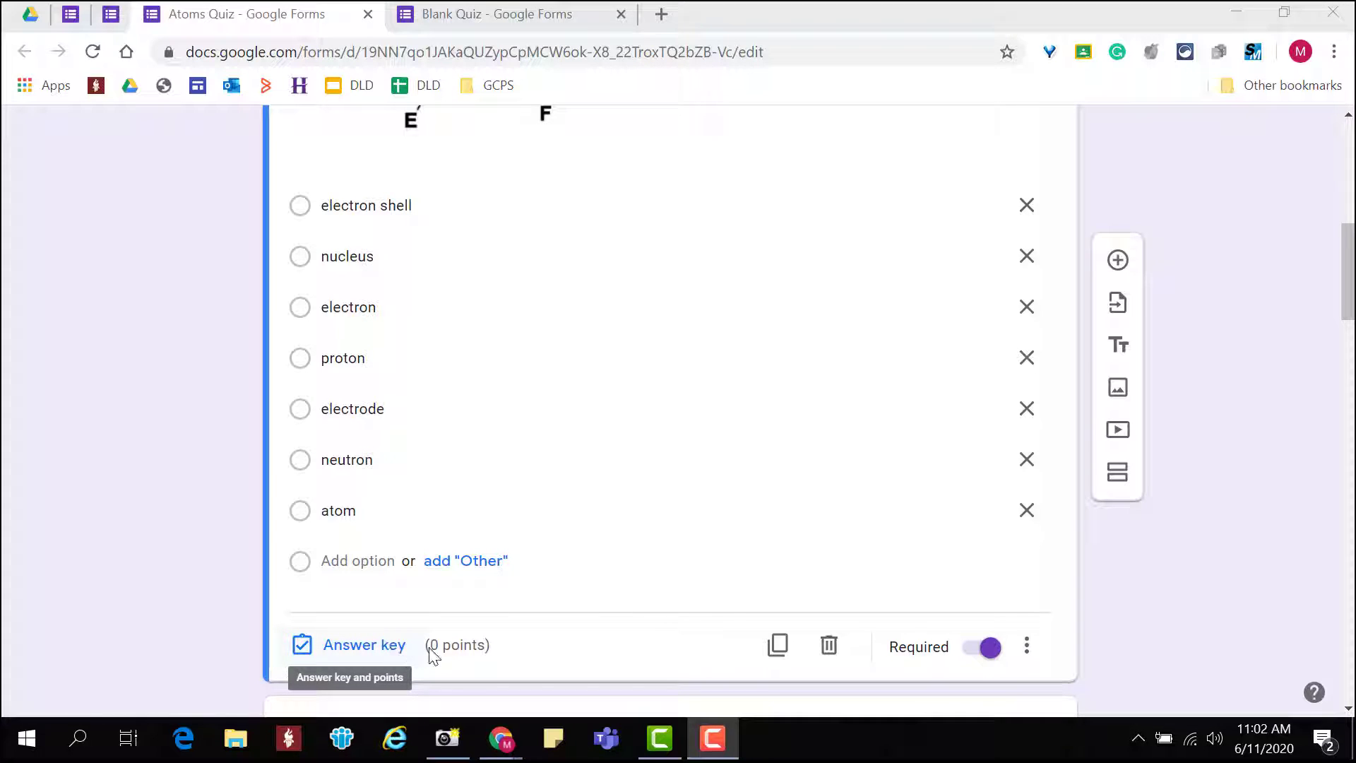
In the answer key, mark electron shell as the correct answer worth 5 points
{"action": "left_click", "coordinate": [360, 650]}
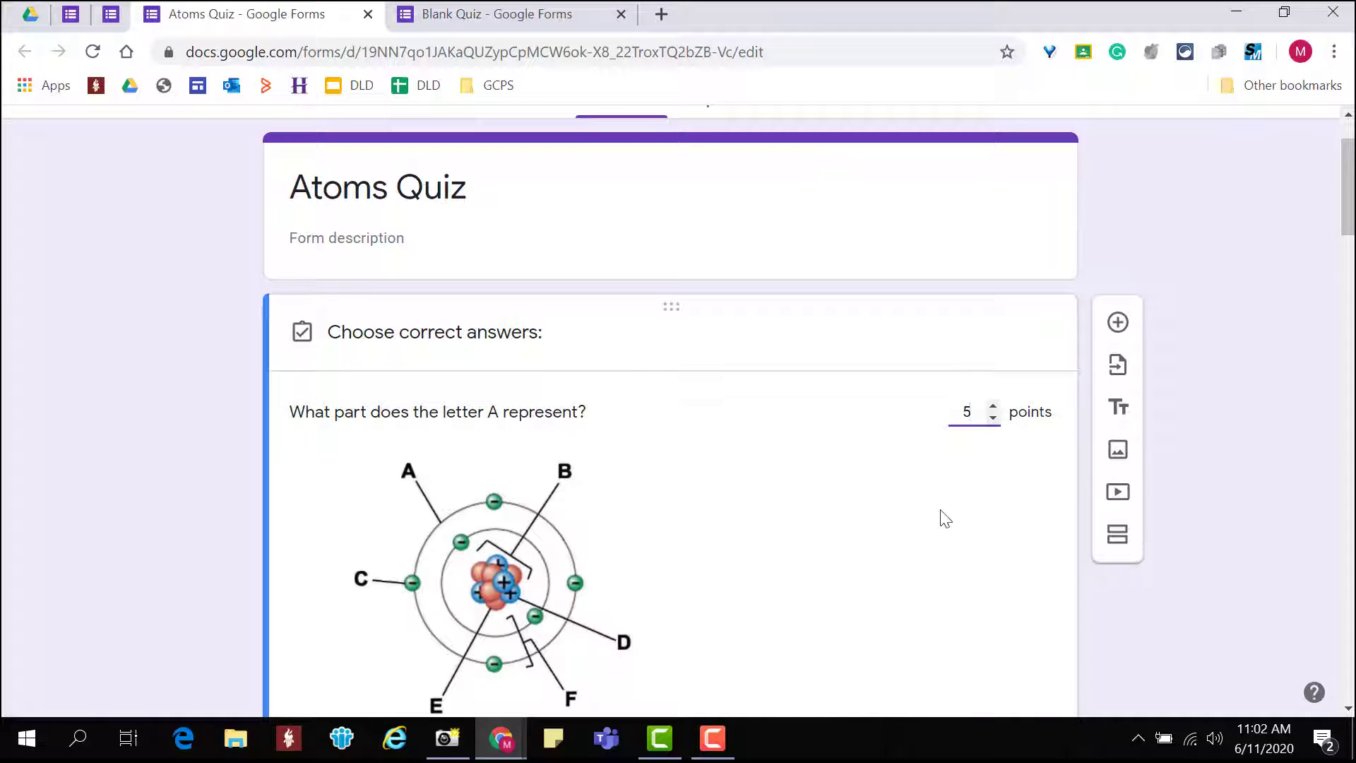
{"action": "scroll", "coordinate": [939, 519], "scroll_direction": "down", "scroll_amount": 6}
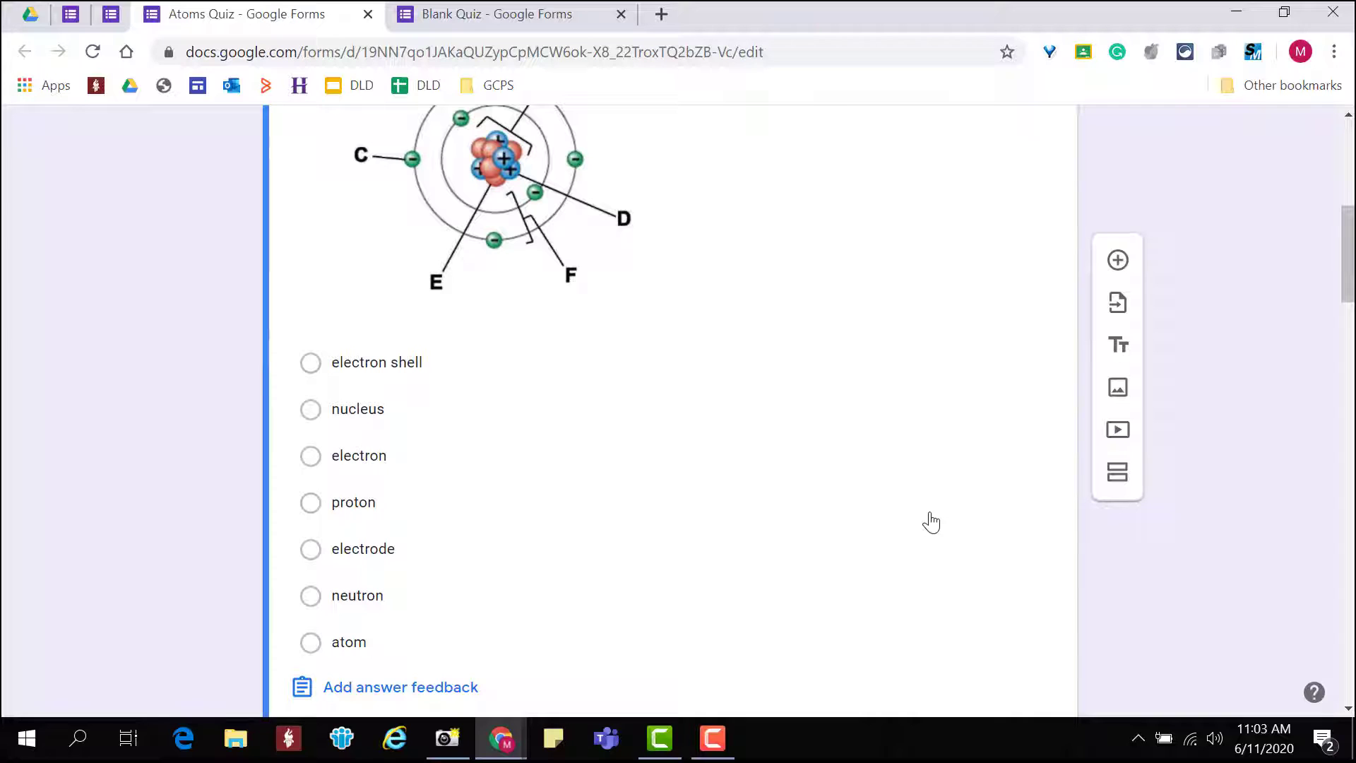
{"action": "left_click", "coordinate": [315, 365]}
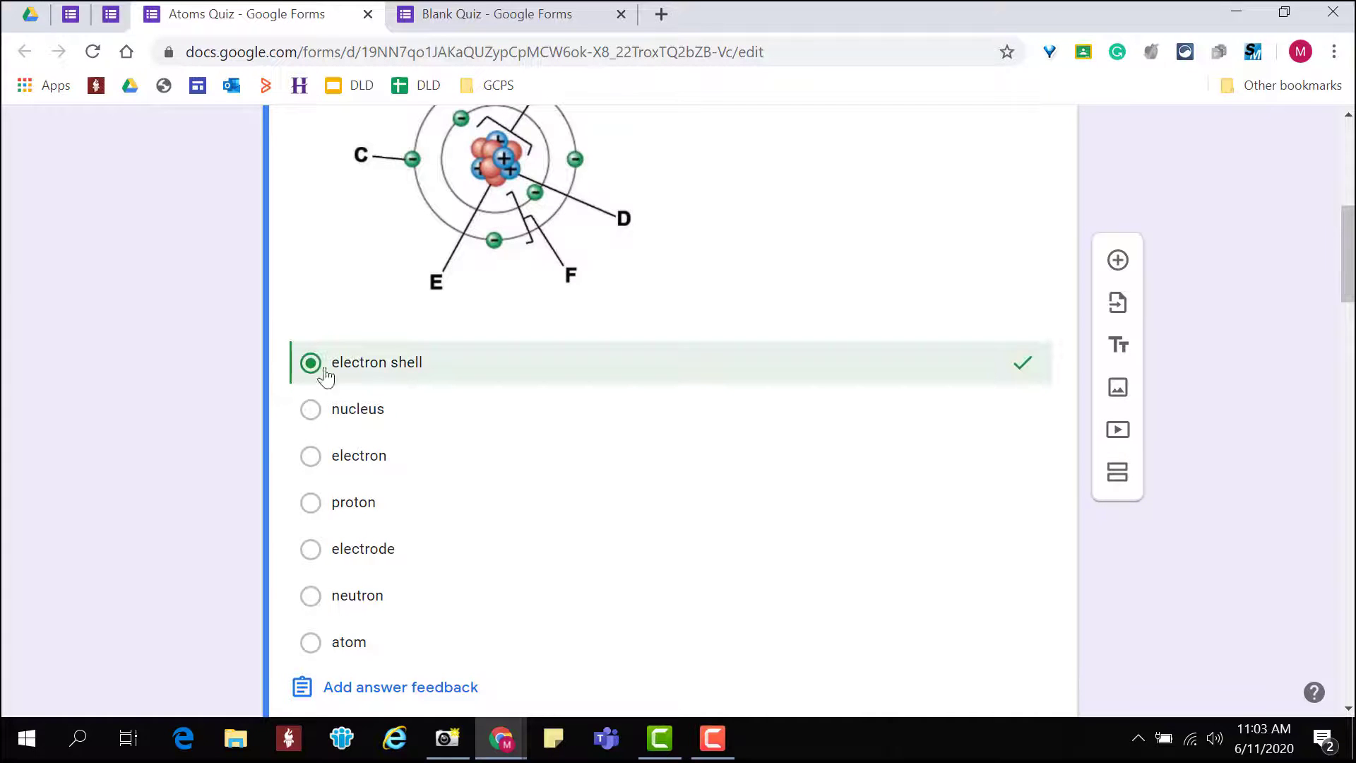
{"action": "scroll", "coordinate": [558, 440], "scroll_direction": "down", "scroll_amount": 2}
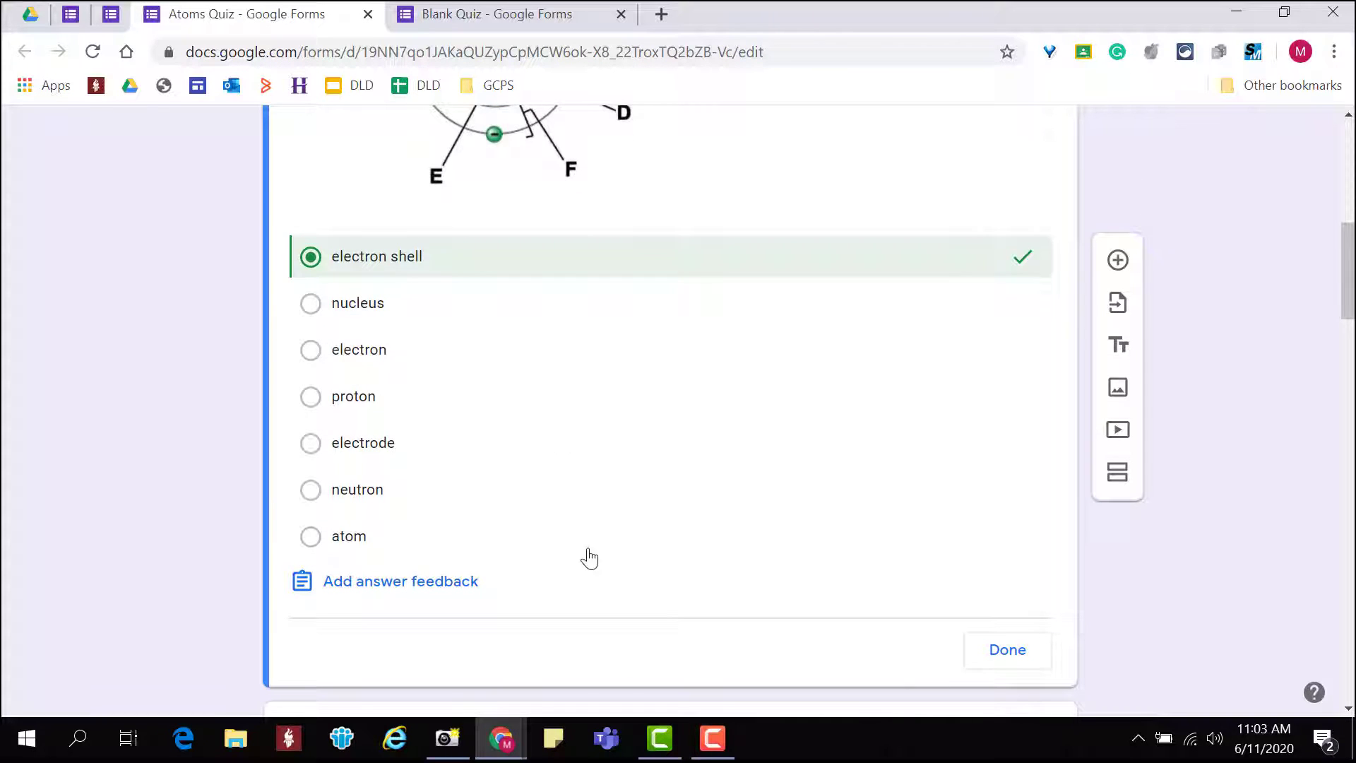
{"action": "left_click", "coordinate": [1006, 654]}
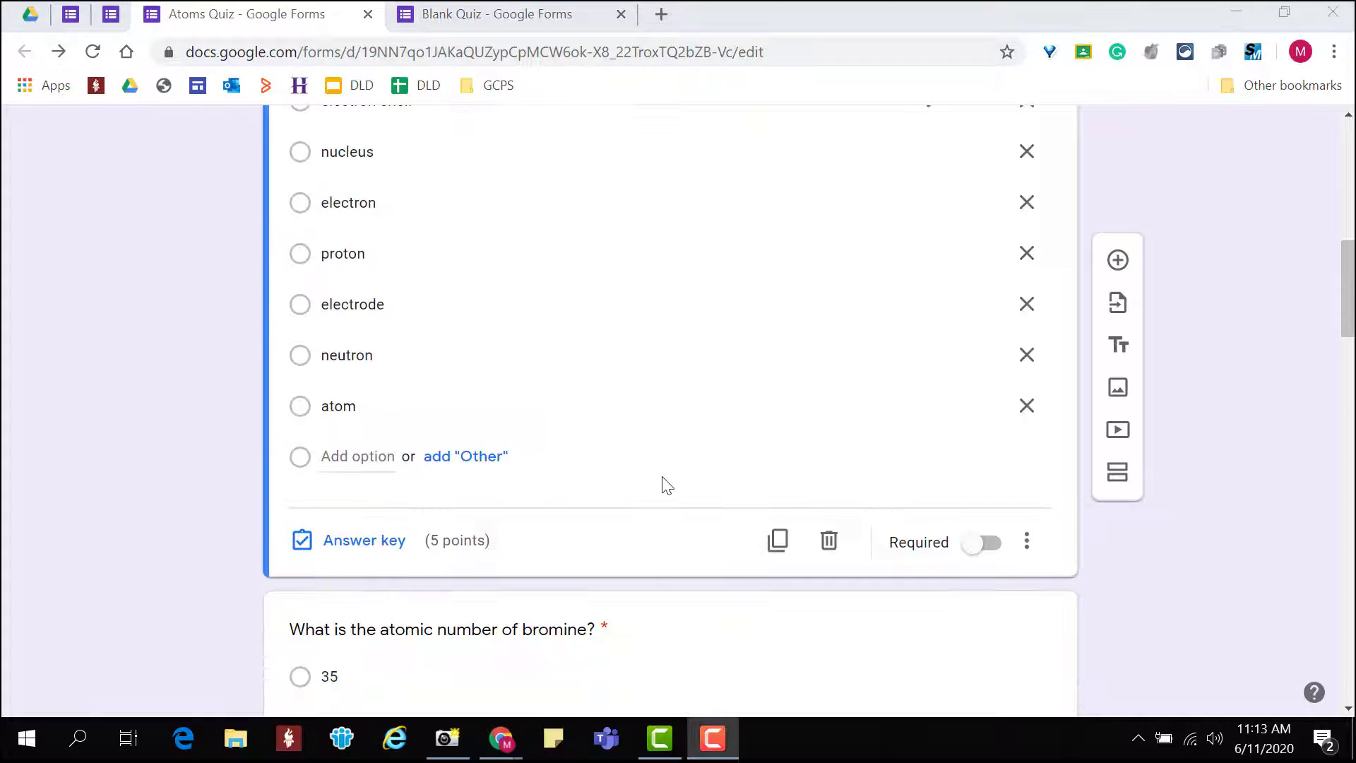
Make the letter A question required with shuffled option order, then duplicate it
{"action": "left_click", "coordinate": [984, 544]}
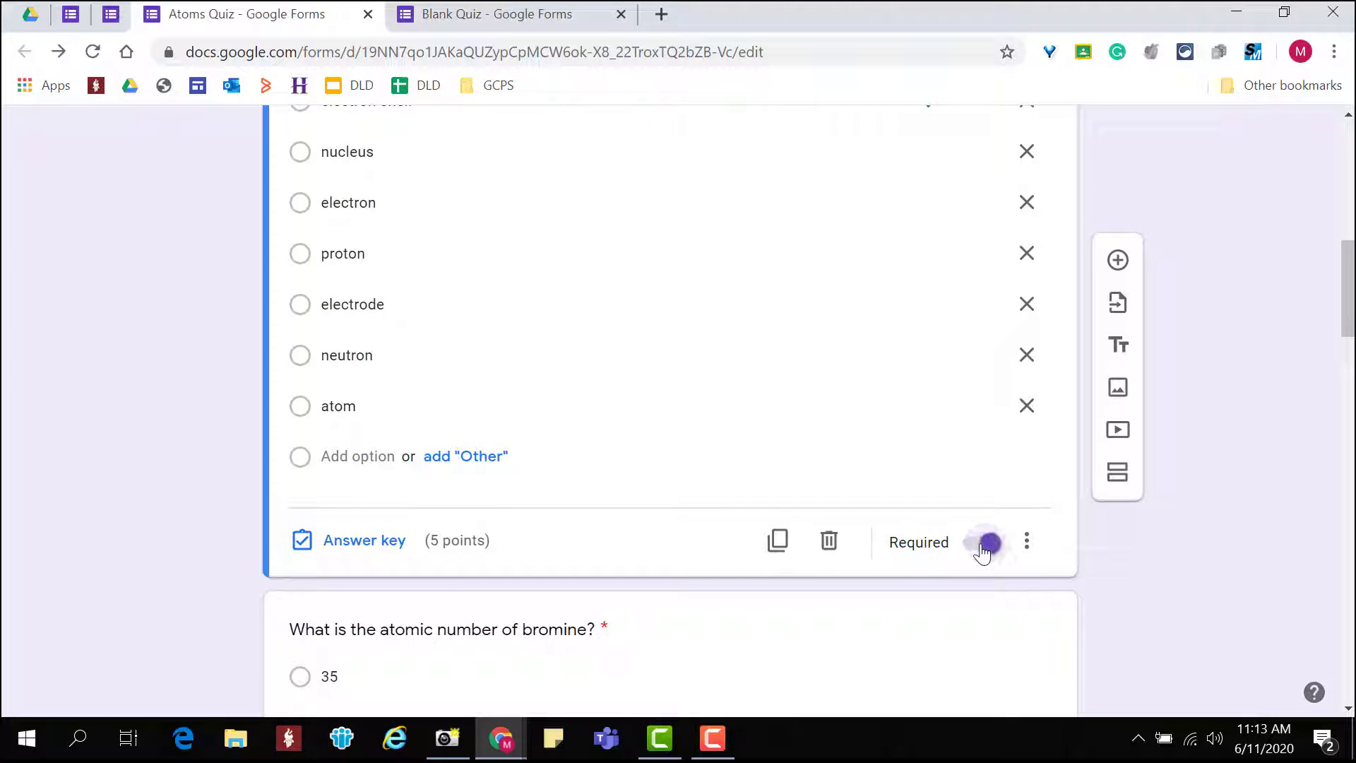
{"action": "left_click", "coordinate": [1029, 544]}
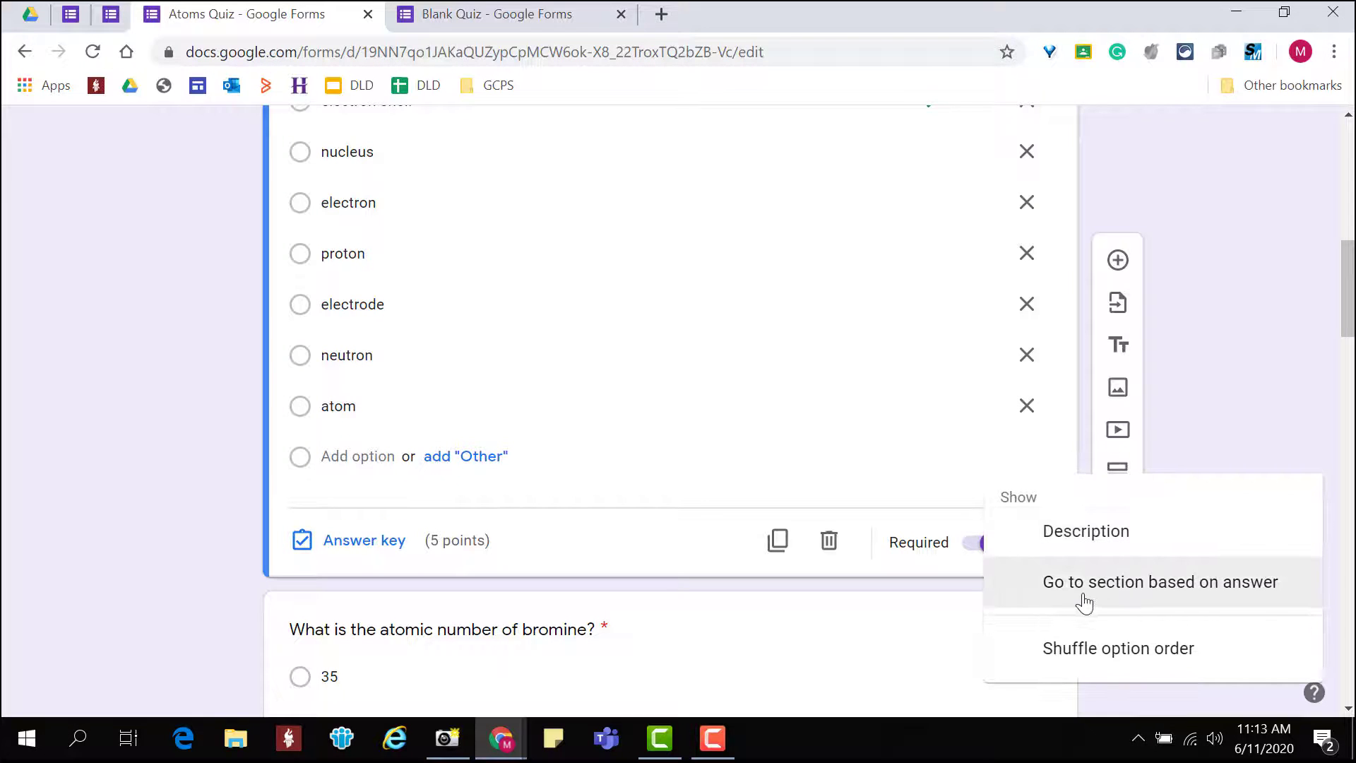
{"action": "left_click", "coordinate": [1199, 658]}
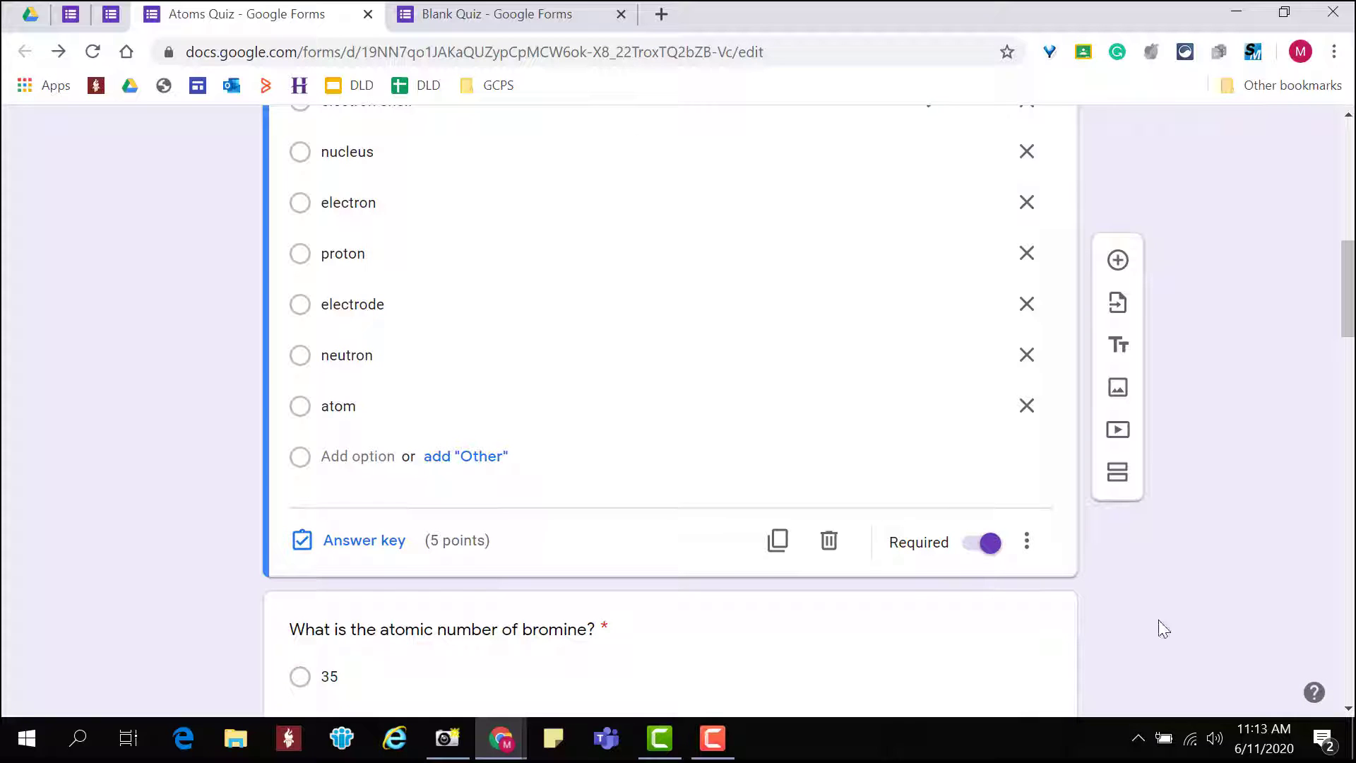
{"action": "left_click", "coordinate": [780, 543]}
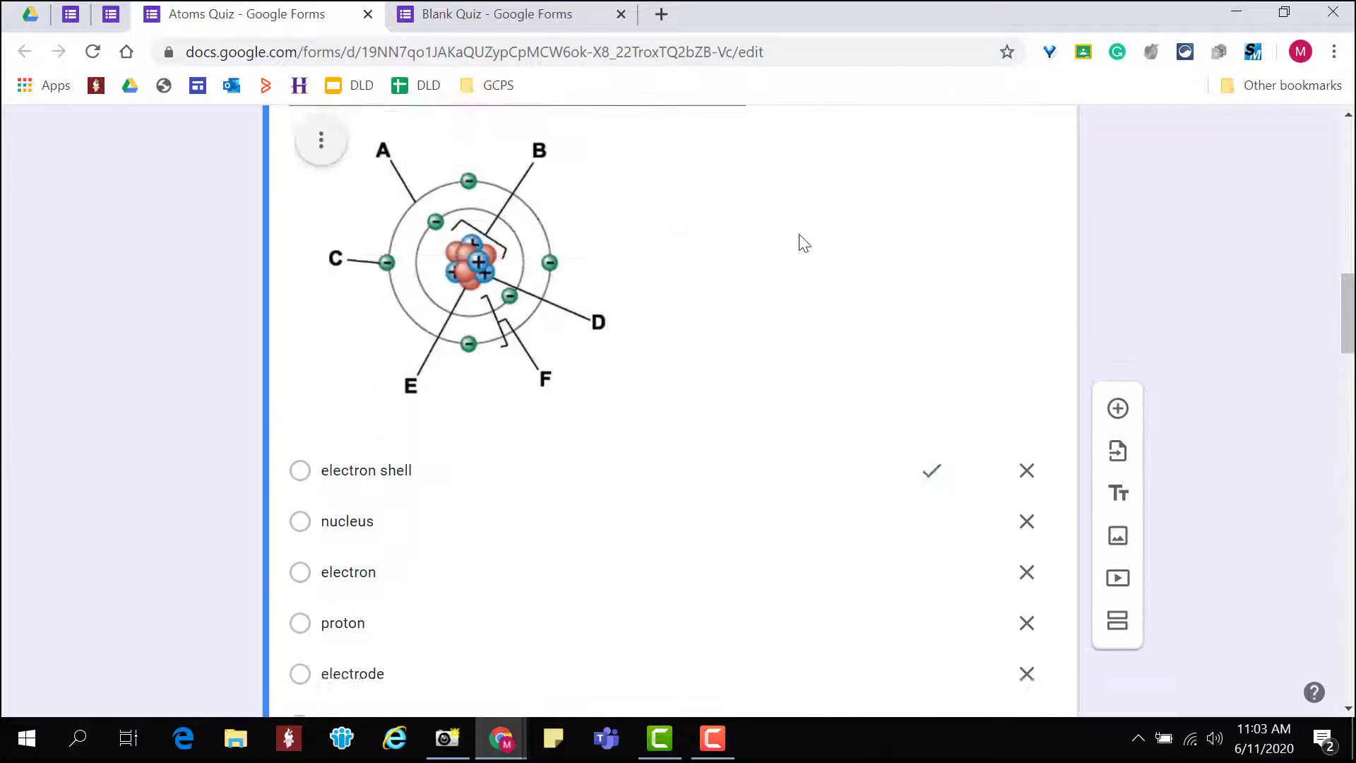
Change the copied question's title to 'What part does the letter B represent?'
{"action": "left_click", "coordinate": [516, 244]}
{"action": "key", "text": "BackSpace"}
{"action": "type", "text": "B"}
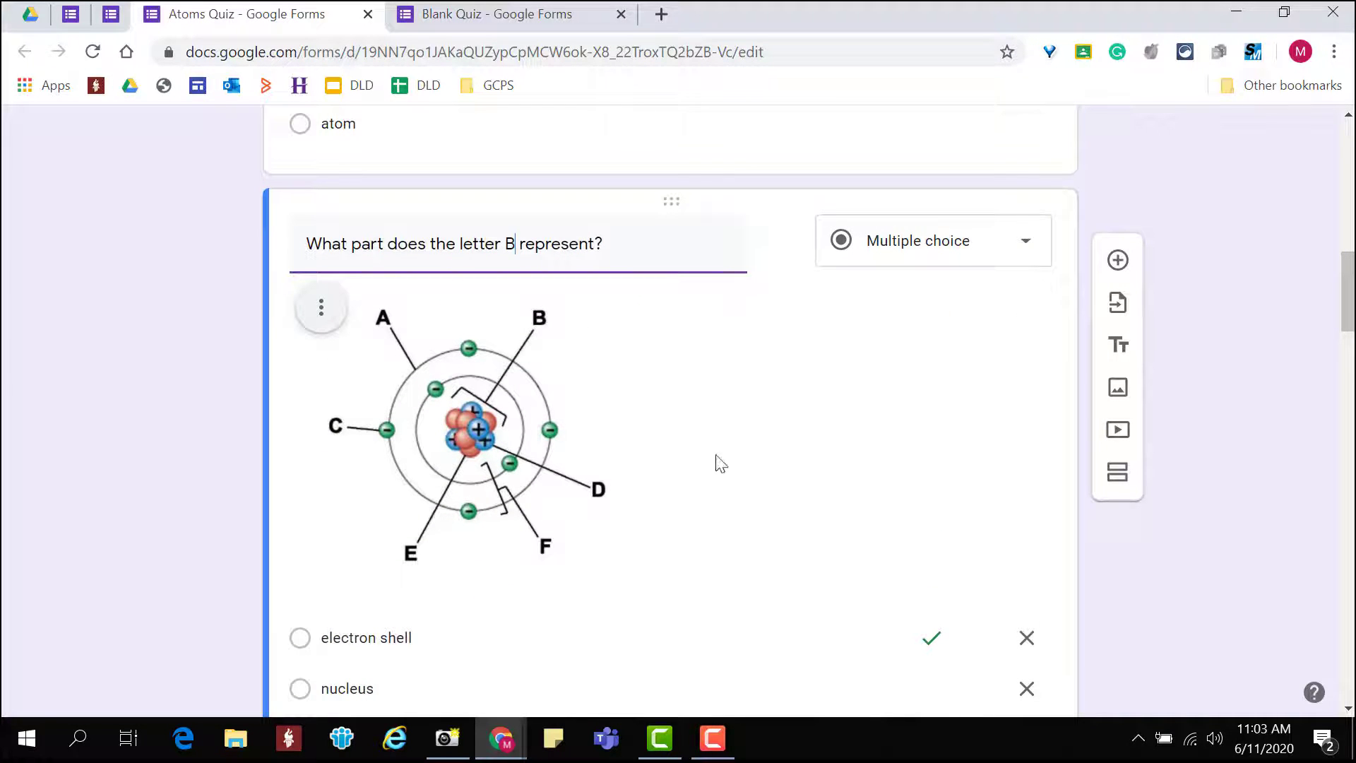
{"action": "scroll", "coordinate": [727, 481], "scroll_direction": "down", "scroll_amount": 5}
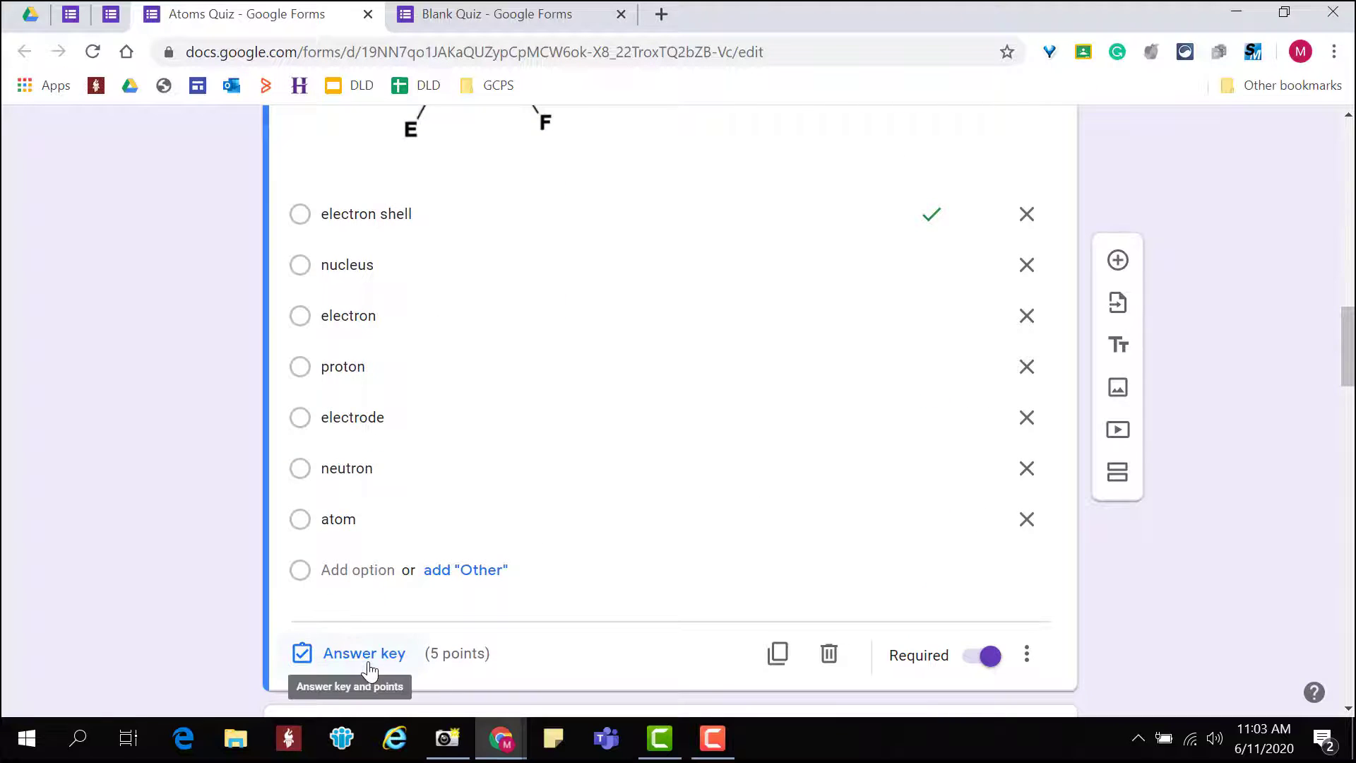
Make nucleus the only correct answer, replacing electron shell in the answer key
{"action": "left_click", "coordinate": [365, 654]}
{"action": "scroll", "coordinate": [786, 472], "scroll_direction": "down", "scroll_amount": 6}
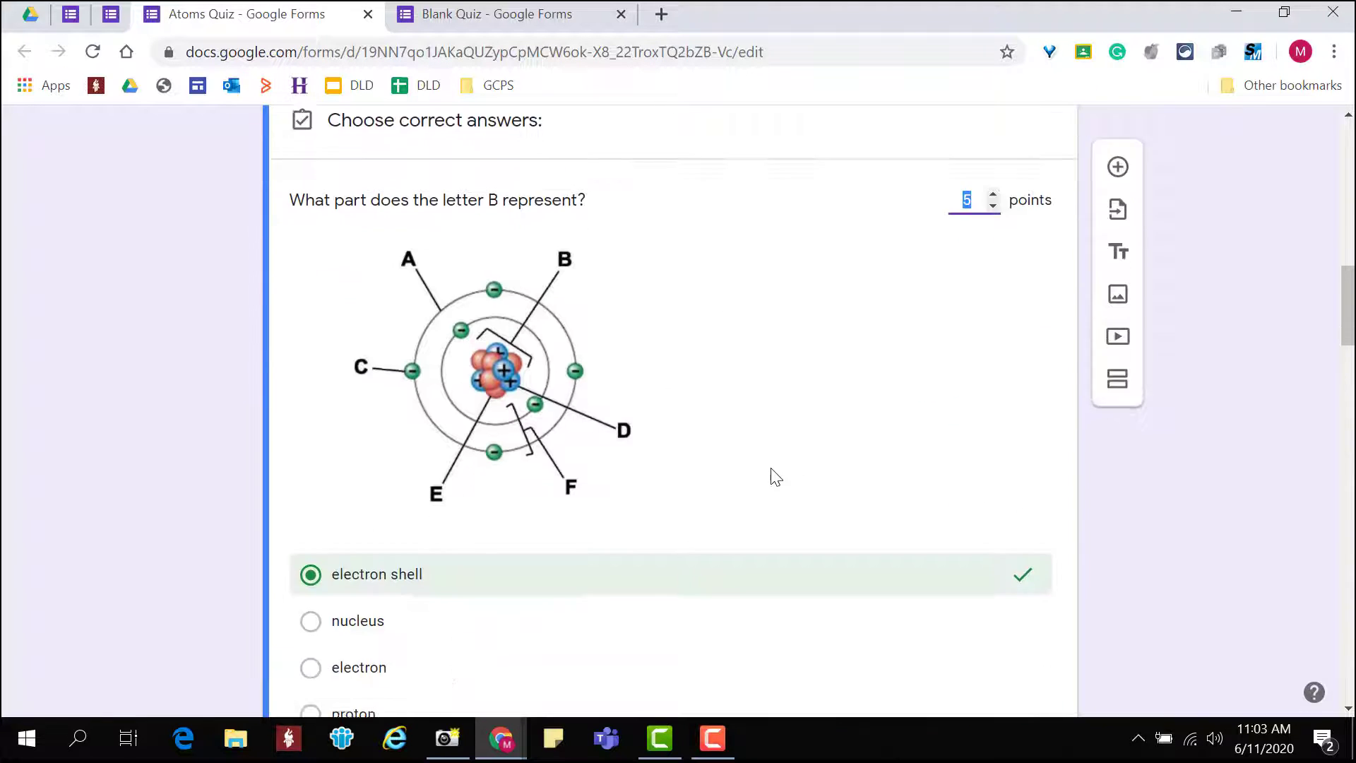
{"action": "left_click", "coordinate": [312, 413]}
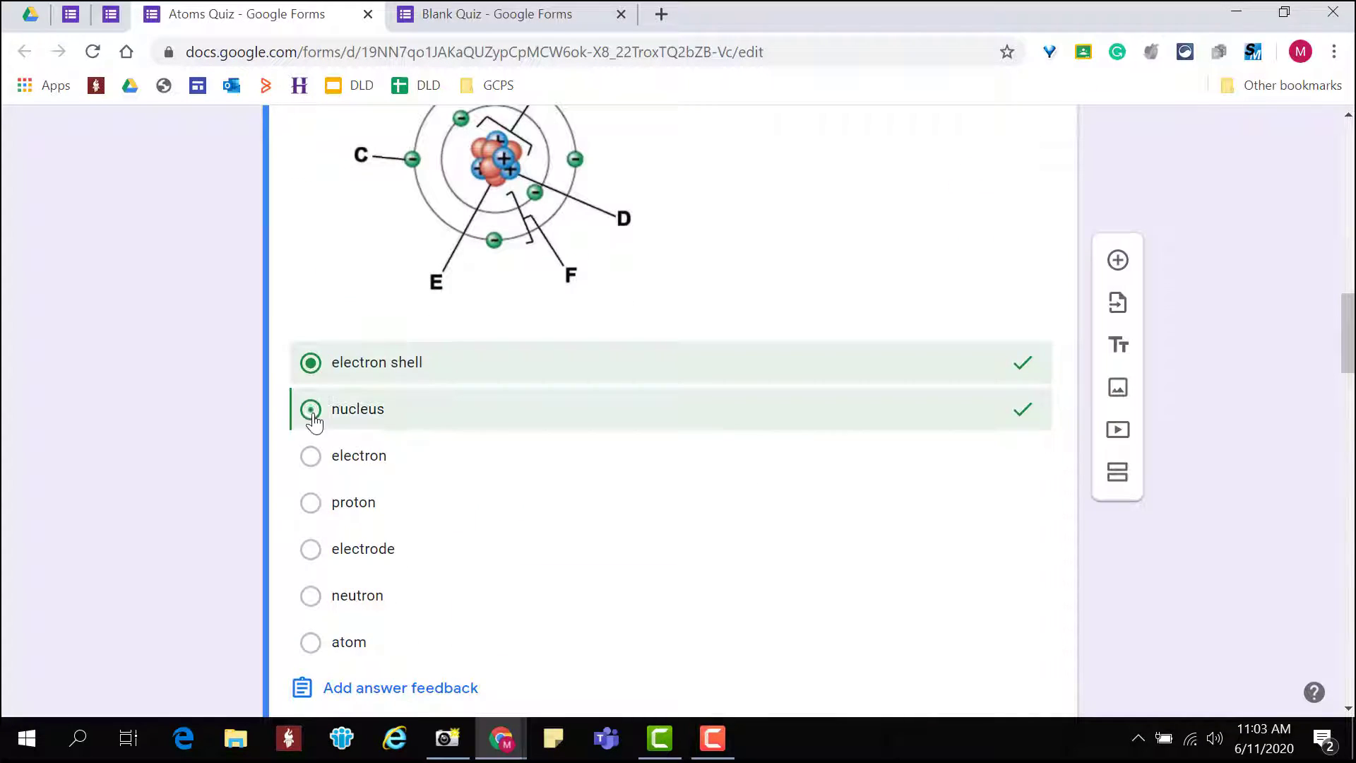
{"action": "left_click", "coordinate": [309, 364]}
{"action": "scroll", "coordinate": [762, 528], "scroll_direction": "down", "scroll_amount": 6}
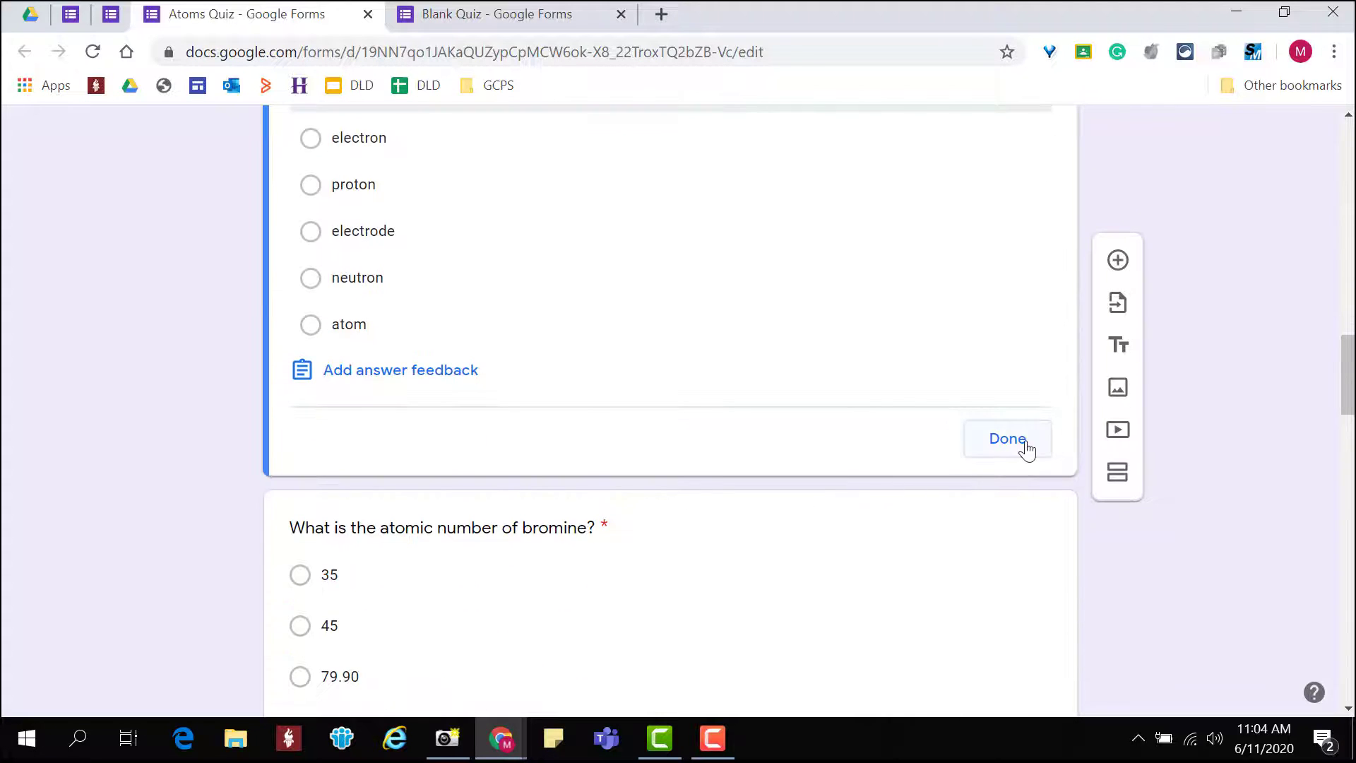
{"action": "left_click", "coordinate": [1017, 442]}
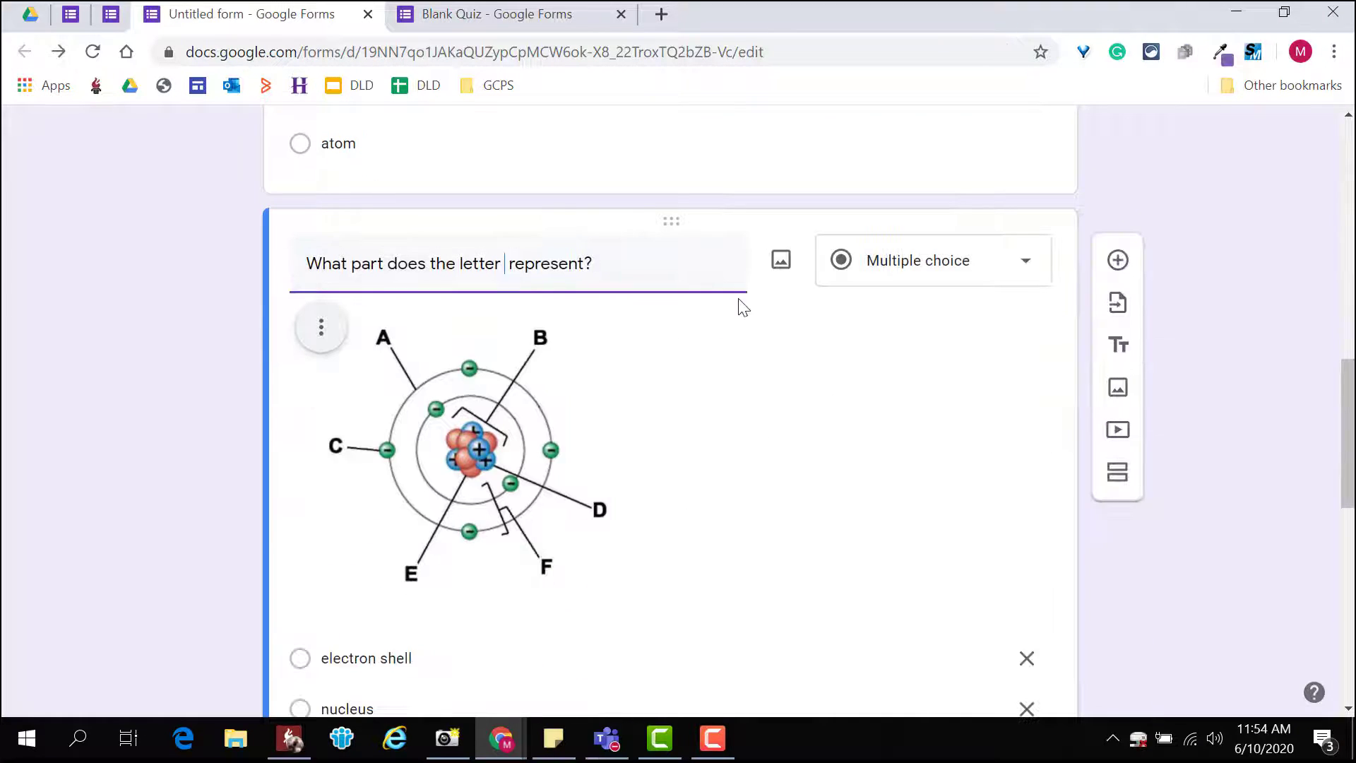
{"action": "type", "text": "B"}
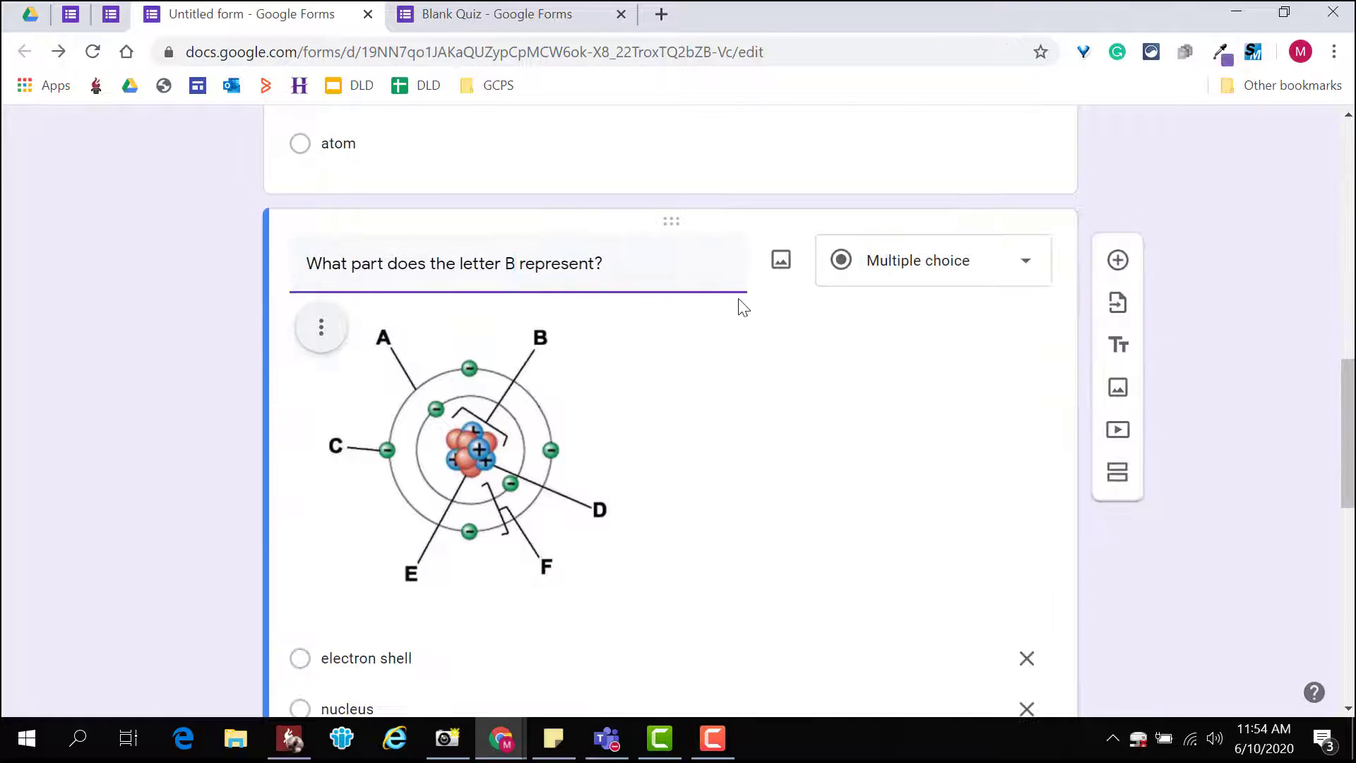
{"action": "left_click", "coordinate": [1024, 263]}
Make the letter B question a dropdown, then add a multiple-choice copy asking about letter C
{"action": "left_click", "coordinate": [906, 376]}
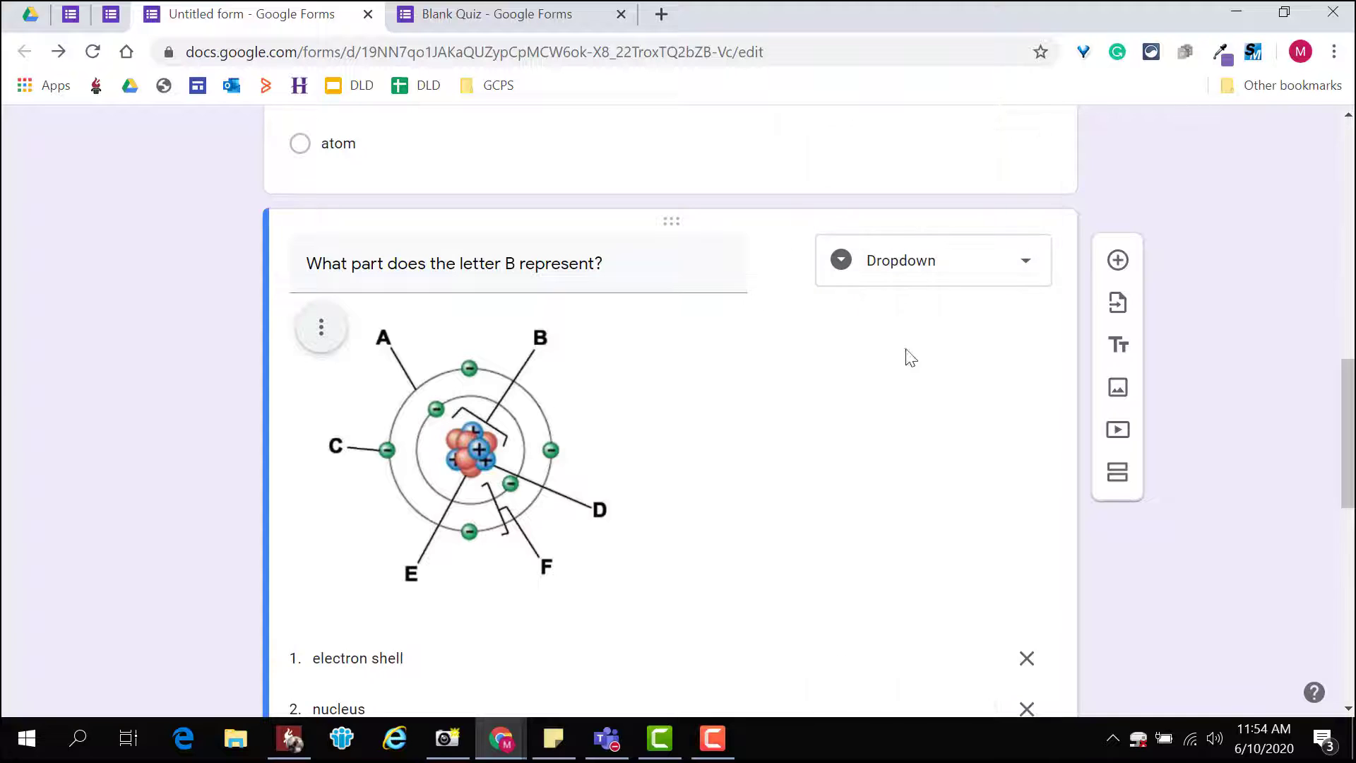
{"action": "scroll", "coordinate": [874, 442], "scroll_direction": "down", "scroll_amount": 10}
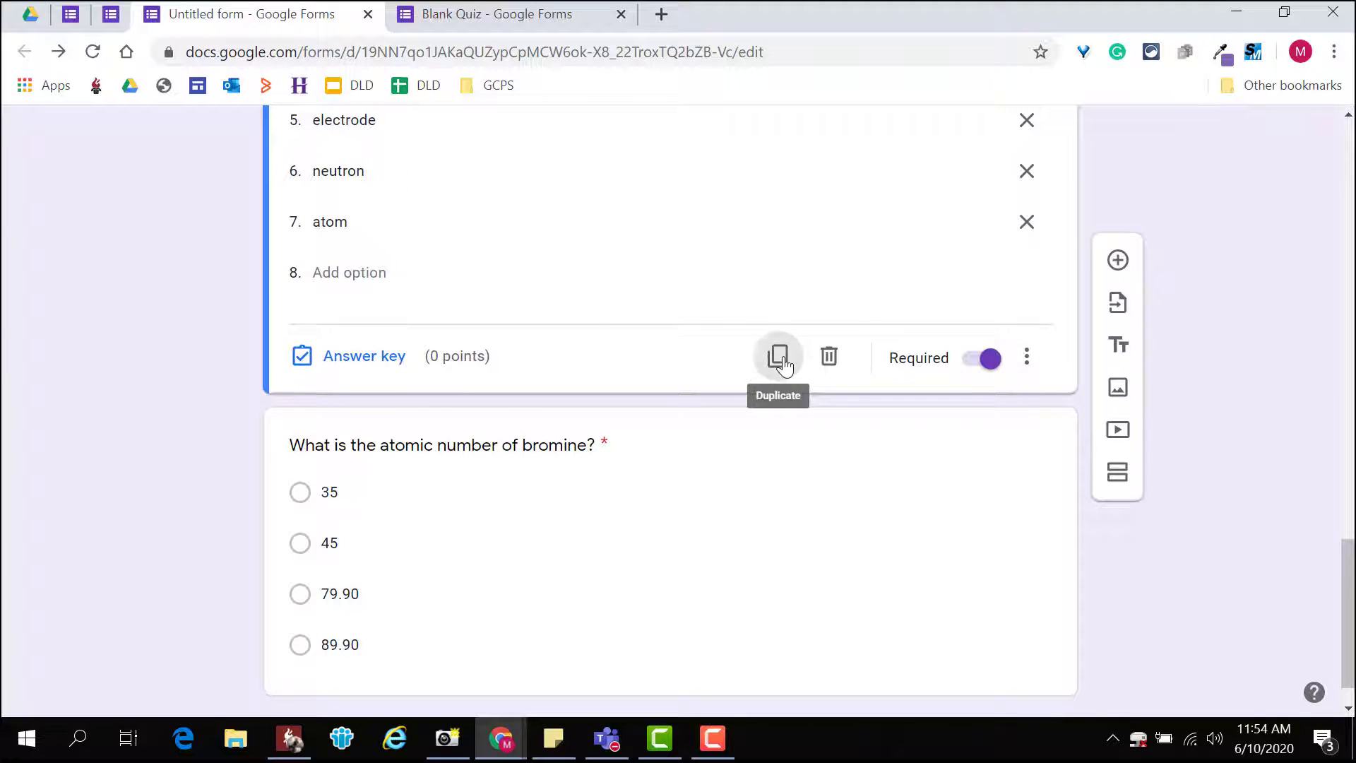
{"action": "left_click", "coordinate": [783, 360]}
{"action": "left_click", "coordinate": [515, 309]}
{"action": "key", "text": "BackSpace"}
{"action": "type", "text": "C"}
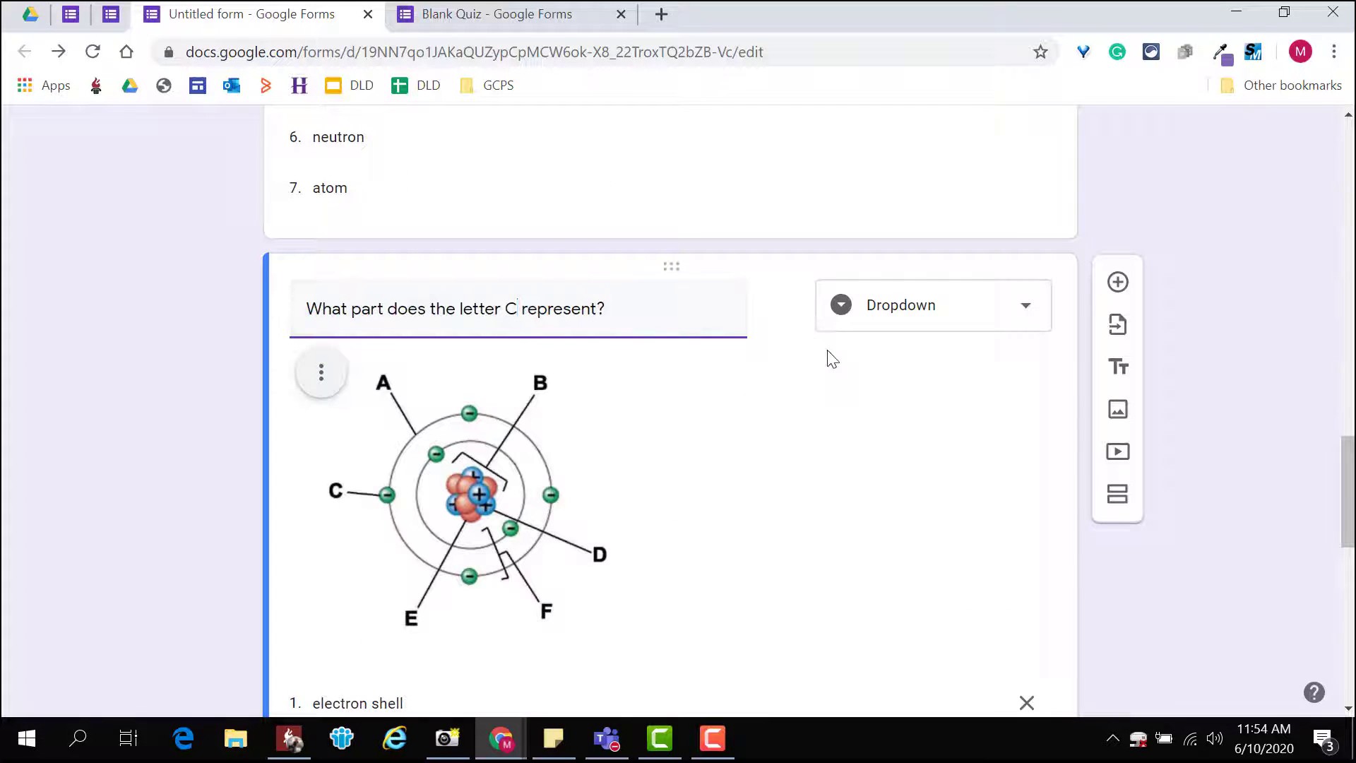
{"action": "left_click", "coordinate": [1019, 318]}
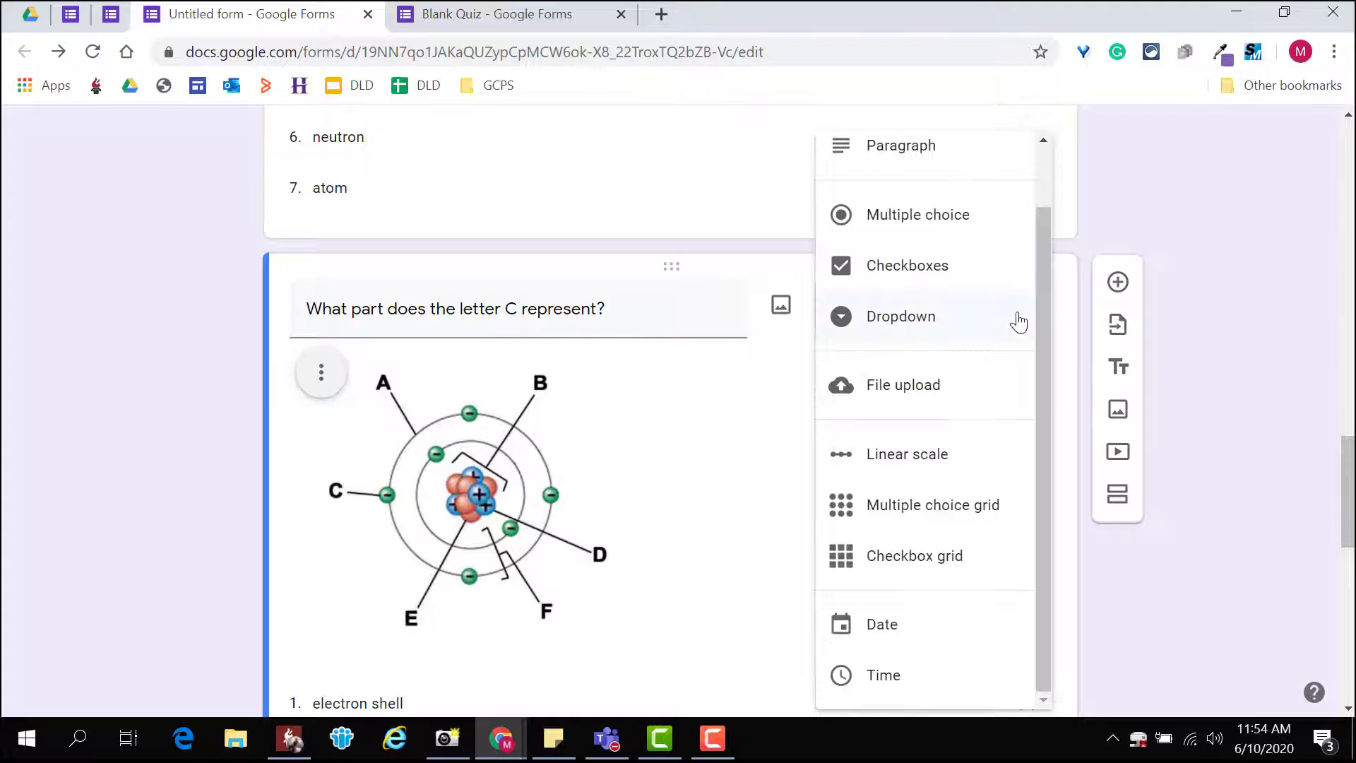
{"action": "left_click", "coordinate": [943, 226]}
Duplicate the letter C question into a letter D version set to Short answer
{"action": "scroll", "coordinate": [930, 533], "scroll_direction": "down", "scroll_amount": 10}
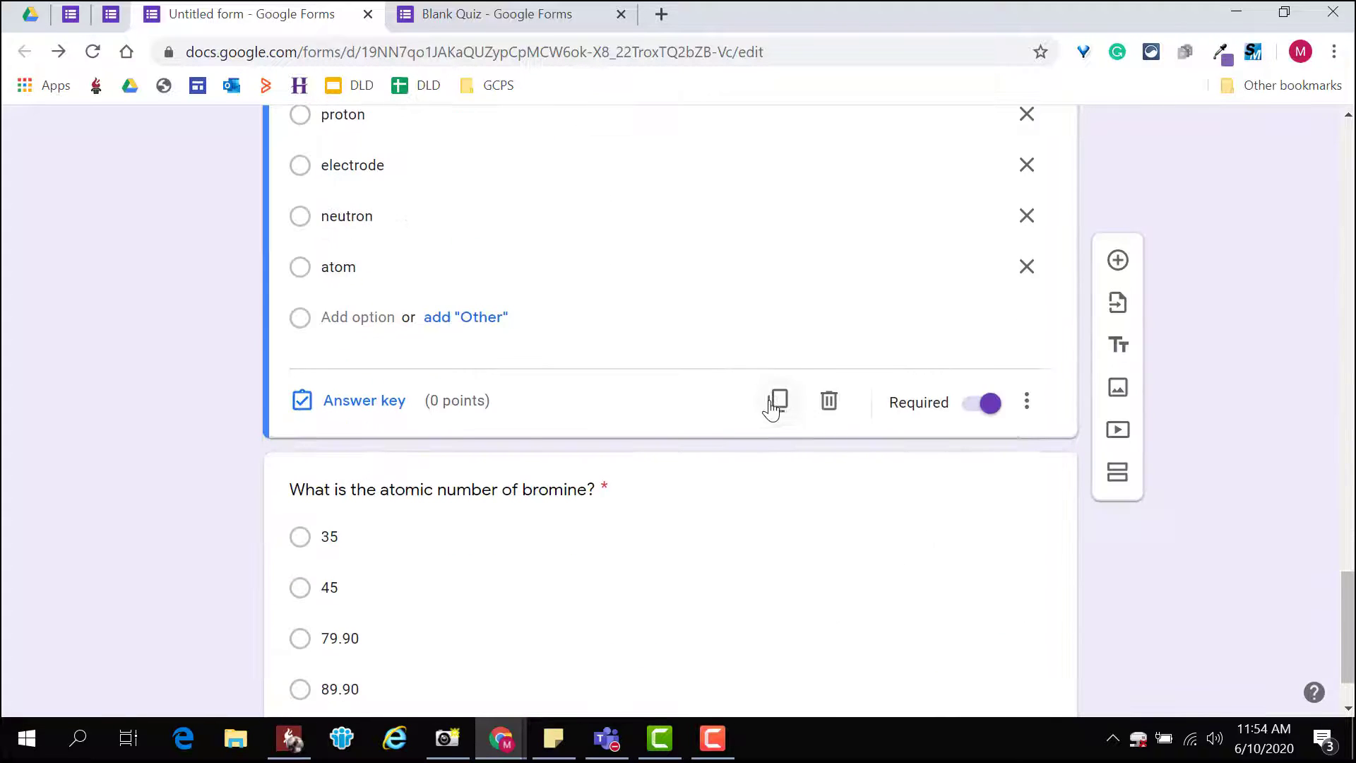
{"action": "left_click", "coordinate": [776, 401]}
{"action": "left_click", "coordinate": [519, 353]}
{"action": "key", "text": "BackSpace"}
{"action": "type", "text": "D"}
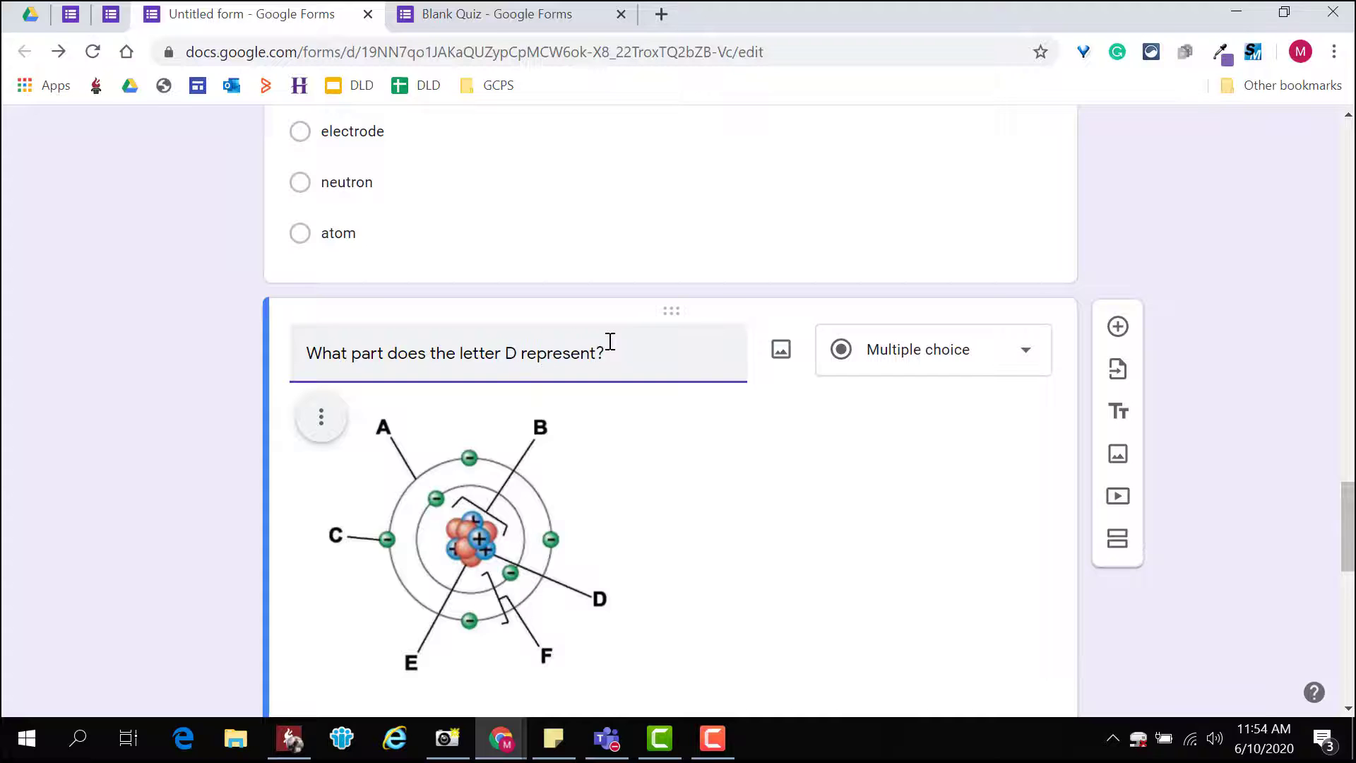
{"action": "left_click", "coordinate": [990, 354]}
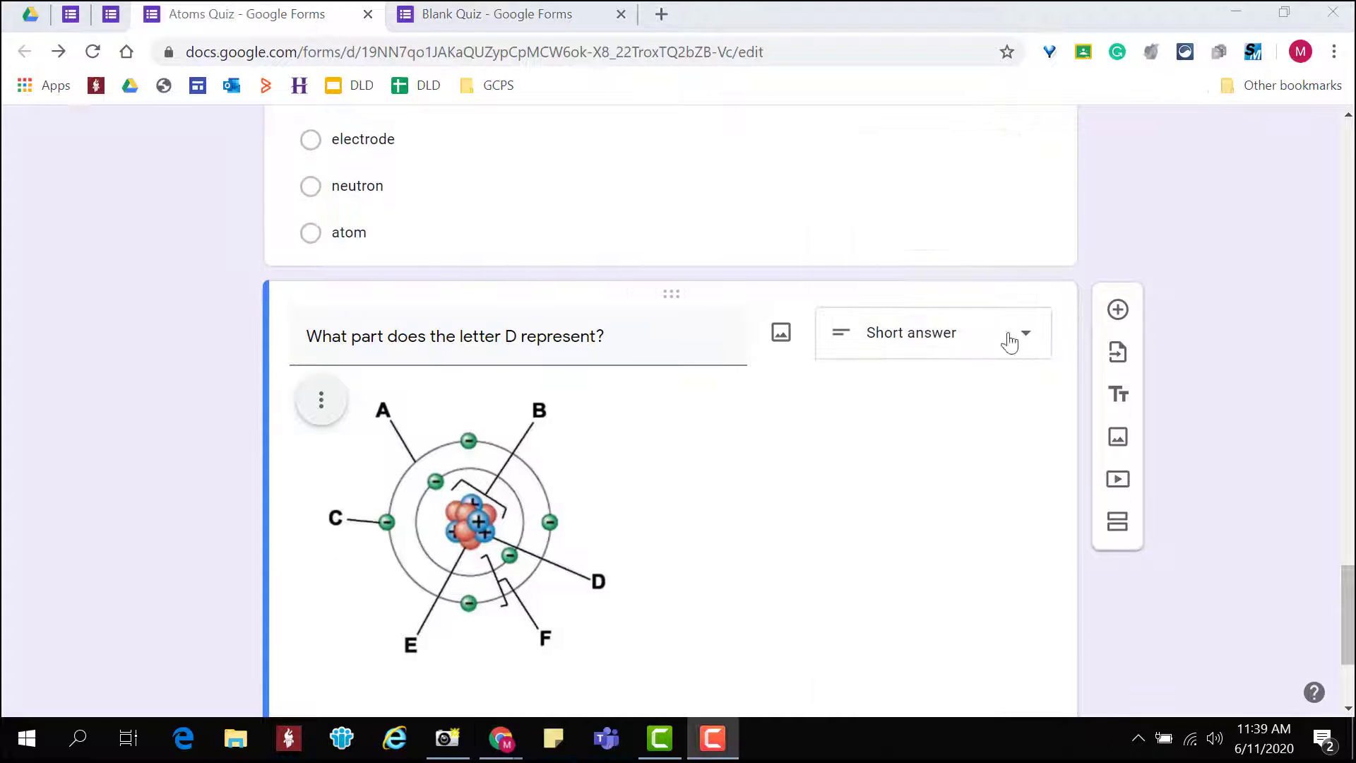
{"action": "scroll", "coordinate": [900, 509], "scroll_direction": "down", "scroll_amount": 3}
Enter proton, Proton and PROTON as accepted answers for the letter D question
{"action": "left_click", "coordinate": [385, 630]}
{"action": "left_click", "coordinate": [349, 560]}
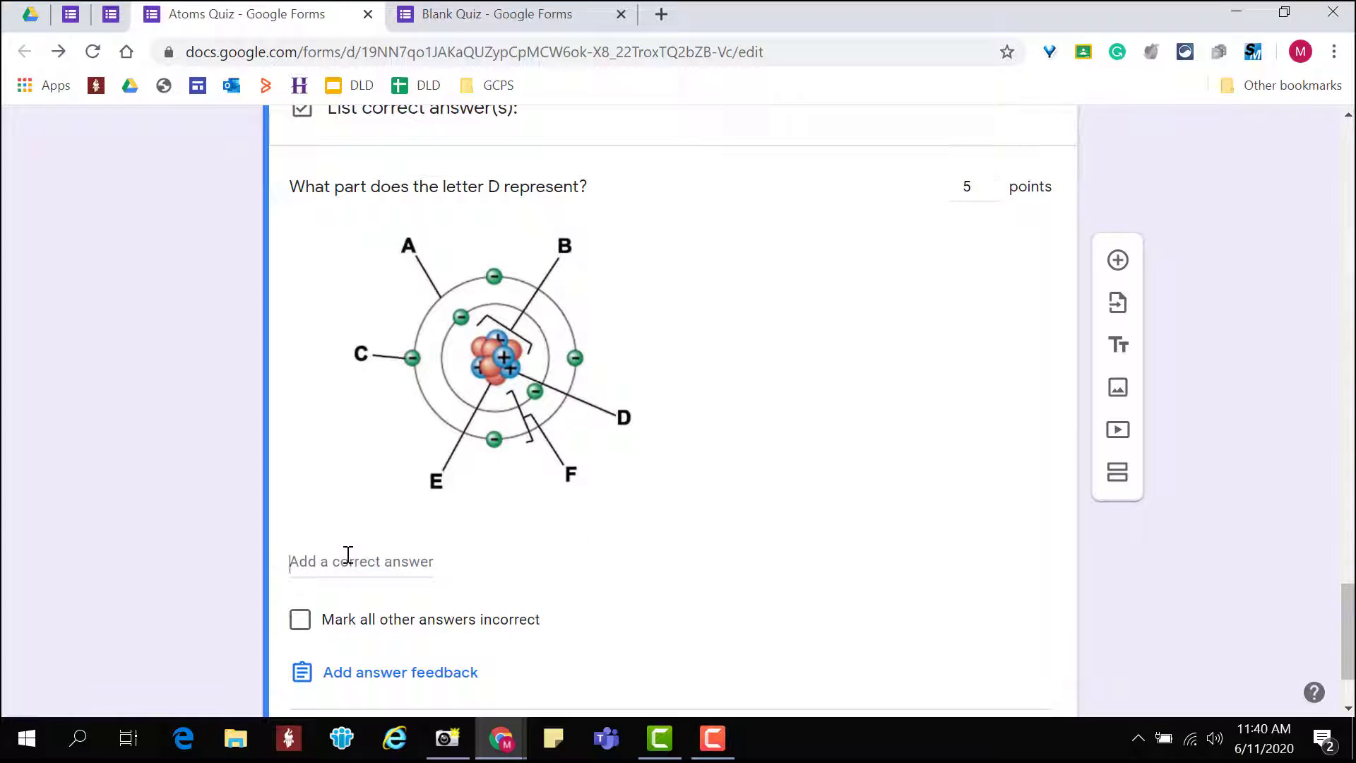
{"action": "type", "text": "proton"}
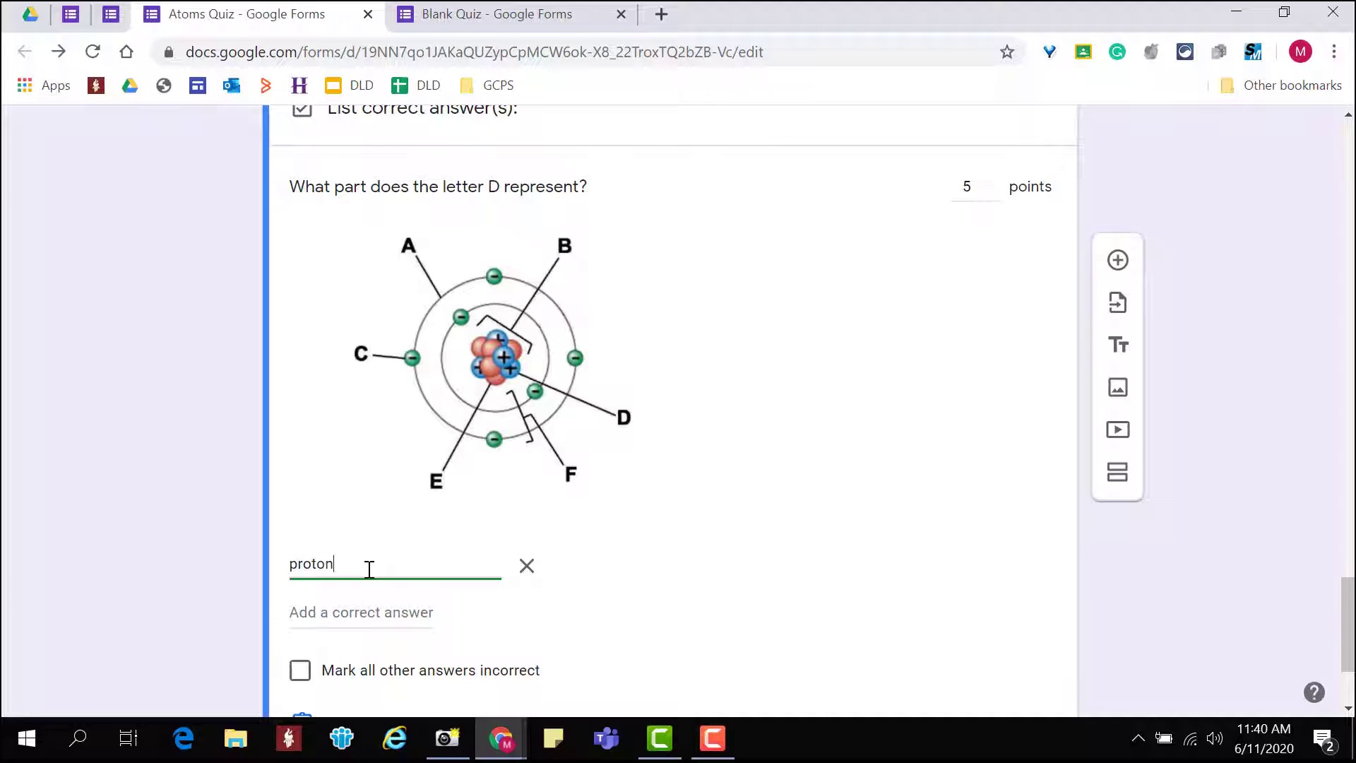
{"action": "left_click", "coordinate": [367, 612]}
{"action": "type", "text": "Proton"}
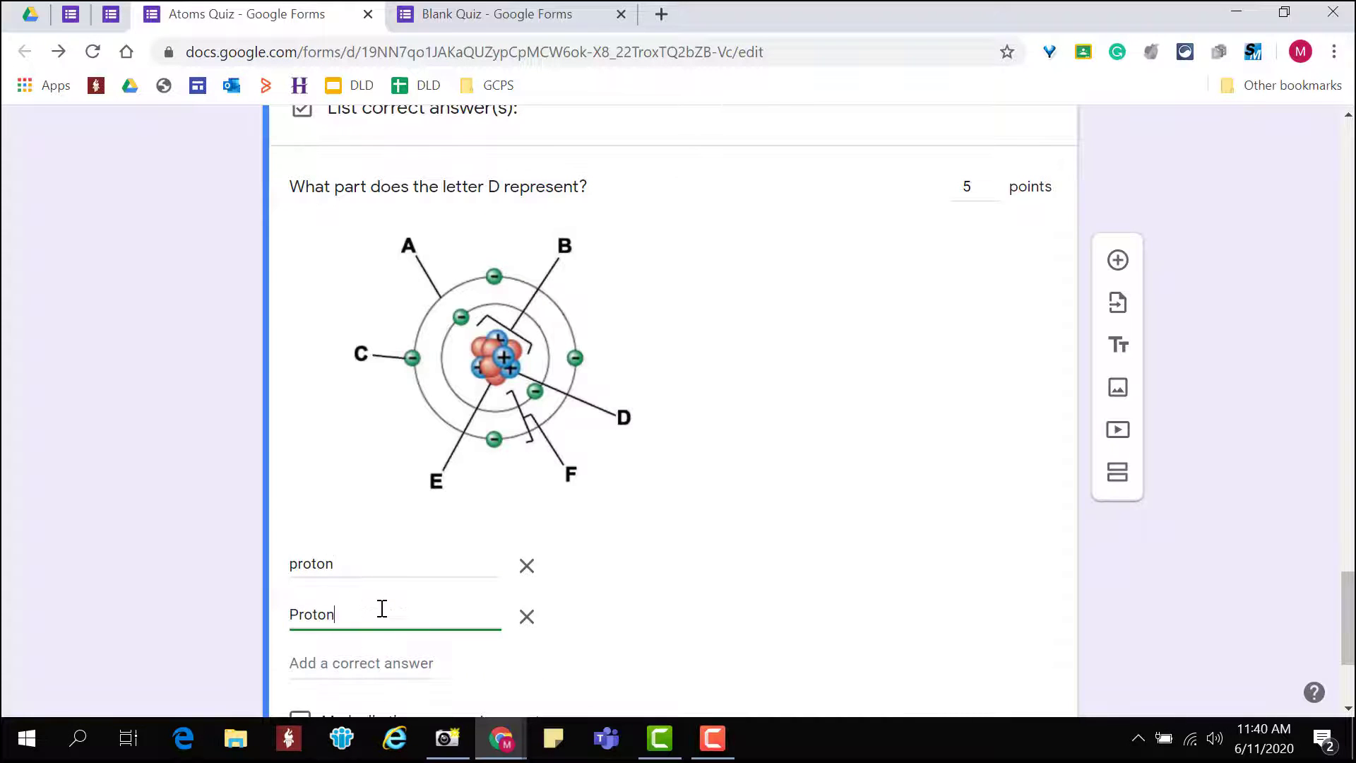
{"action": "scroll", "coordinate": [680, 654], "scroll_direction": "down", "scroll_amount": 2}
{"action": "left_click", "coordinate": [371, 558]}
{"action": "type", "text": "PROTON"}
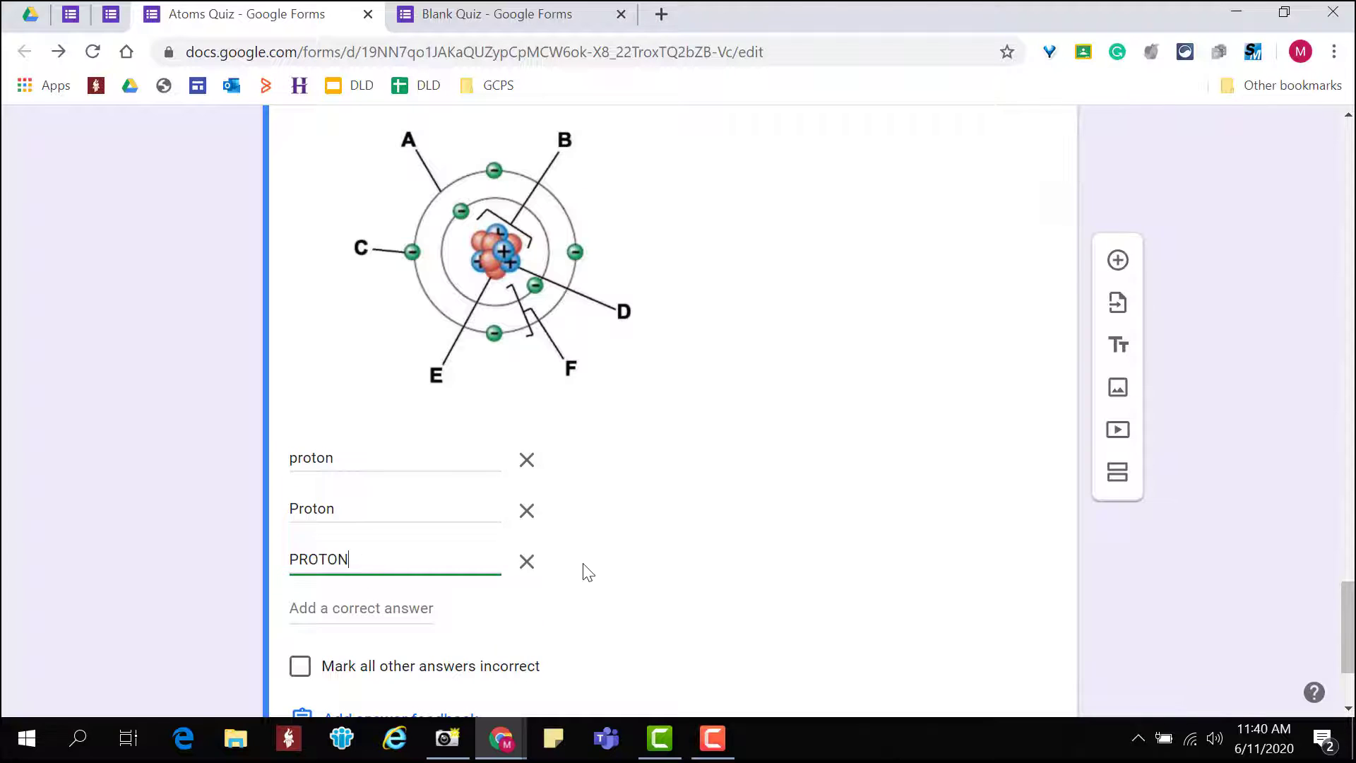
Make a duplicate of the letter D question
{"action": "scroll", "coordinate": [978, 659], "scroll_direction": "down", "scroll_amount": 3}
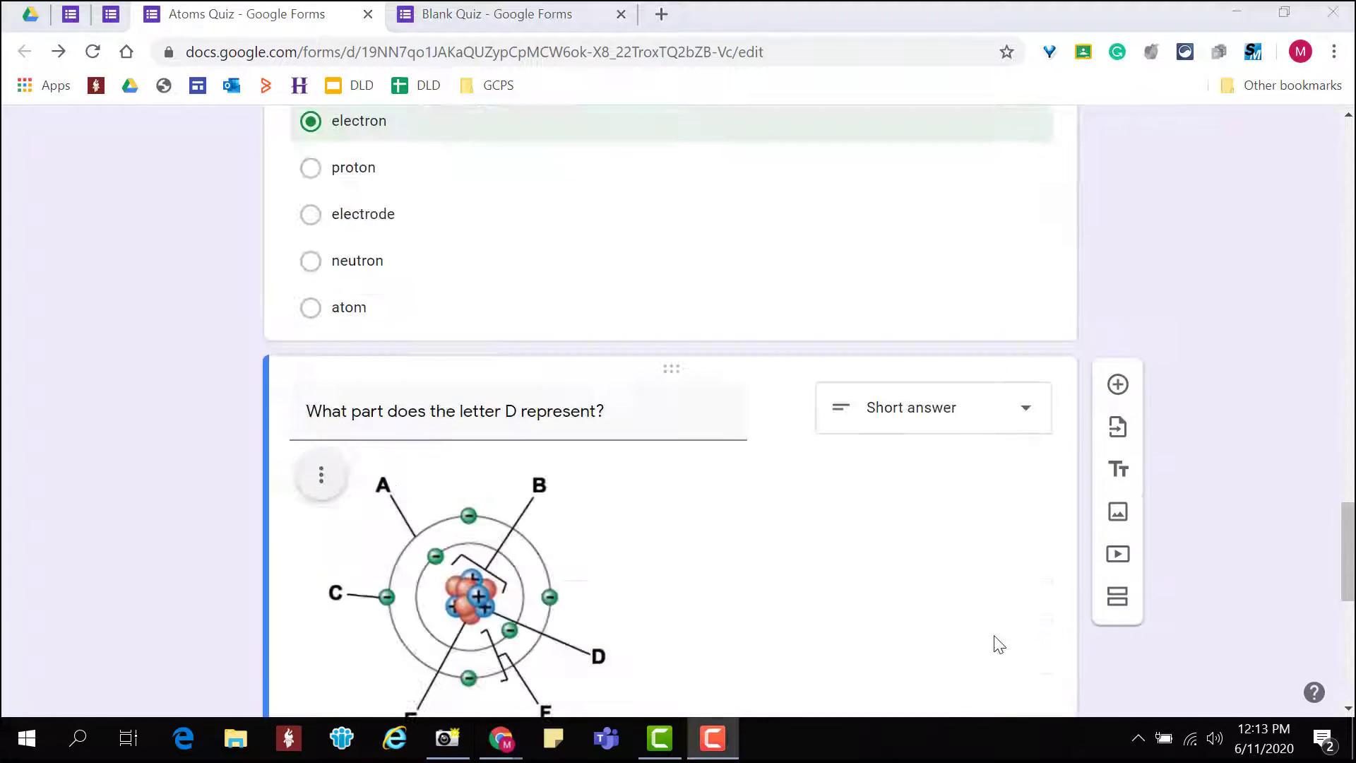
{"action": "scroll", "coordinate": [993, 642], "scroll_direction": "down", "scroll_amount": 7}
{"action": "left_click", "coordinate": [777, 391]}
Retitle the copy 'Which two letters point to the particles that affect the mass of the atom?' as Checkboxes
{"action": "type", "text": "Which two letters point to the particles that affect the mass of the atom?"}
{"action": "left_click", "coordinate": [1013, 375]}
{"action": "left_click", "coordinate": [945, 351]}
Fill in the answer options A, B, C, D, E and F
{"action": "scroll", "coordinate": [833, 447], "scroll_direction": "down", "scroll_amount": 5}
{"action": "left_click", "coordinate": [357, 476]}
{"action": "type", "text": "A"}
{"action": "left_click", "coordinate": [400, 463]}
{"action": "left_click", "coordinate": [351, 674]}
{"action": "type", "text": "E"}
{"action": "scroll", "coordinate": [352, 515], "scroll_direction": "down", "scroll_amount": 3}
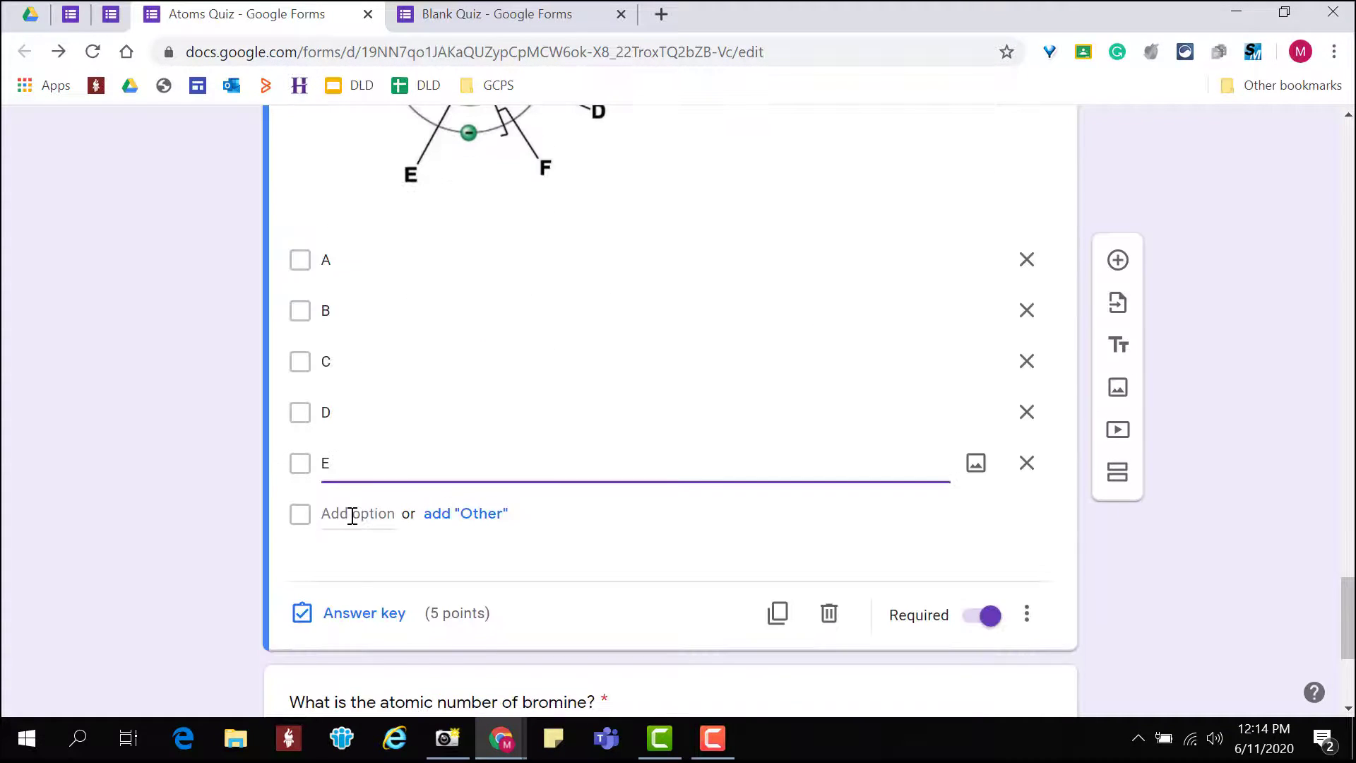
{"action": "left_click", "coordinate": [351, 515]}
{"action": "type", "text": "F"}
{"action": "scroll", "coordinate": [363, 471], "scroll_direction": "down", "scroll_amount": 3}
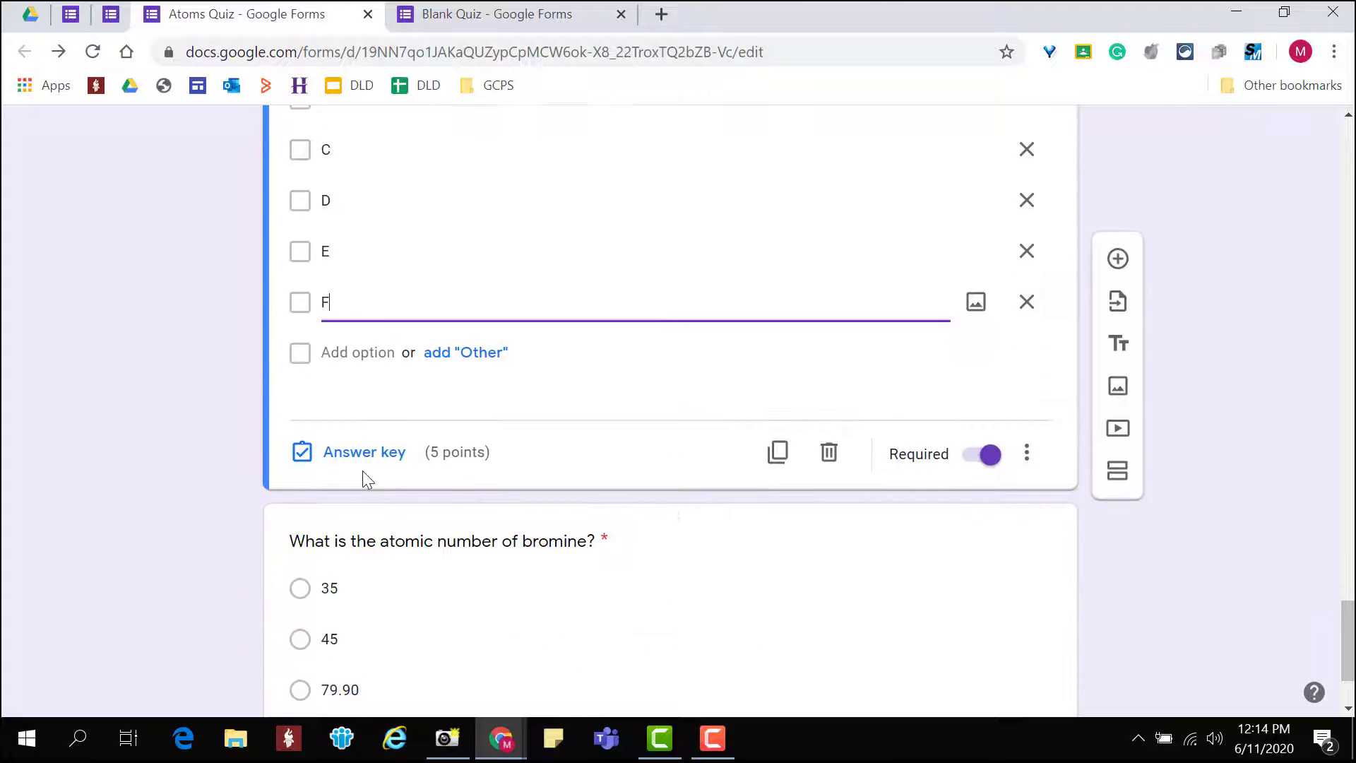
Mark D and E as the correct answers in the answer key
{"action": "left_click", "coordinate": [362, 460]}
{"action": "scroll", "coordinate": [490, 475], "scroll_direction": "down", "scroll_amount": 7}
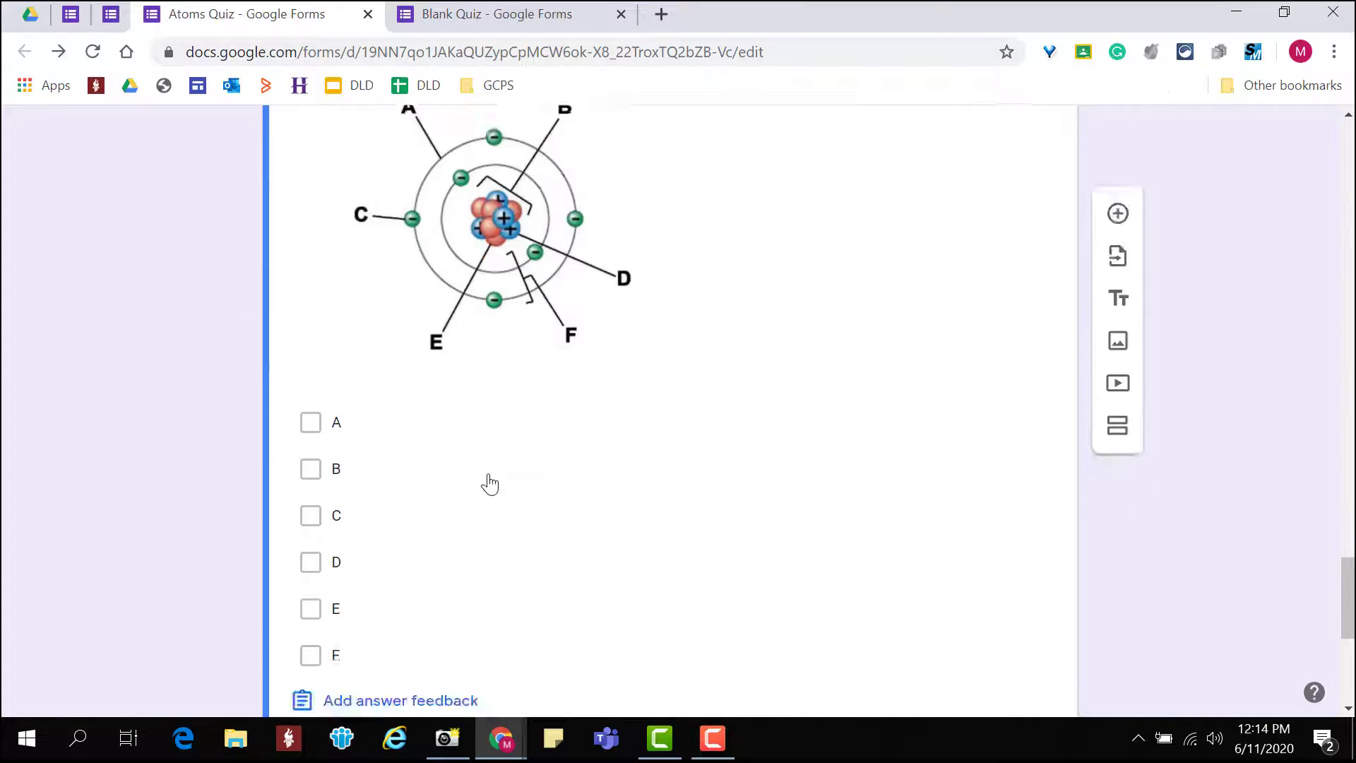
{"action": "left_click", "coordinate": [310, 397]}
{"action": "left_click", "coordinate": [310, 443]}
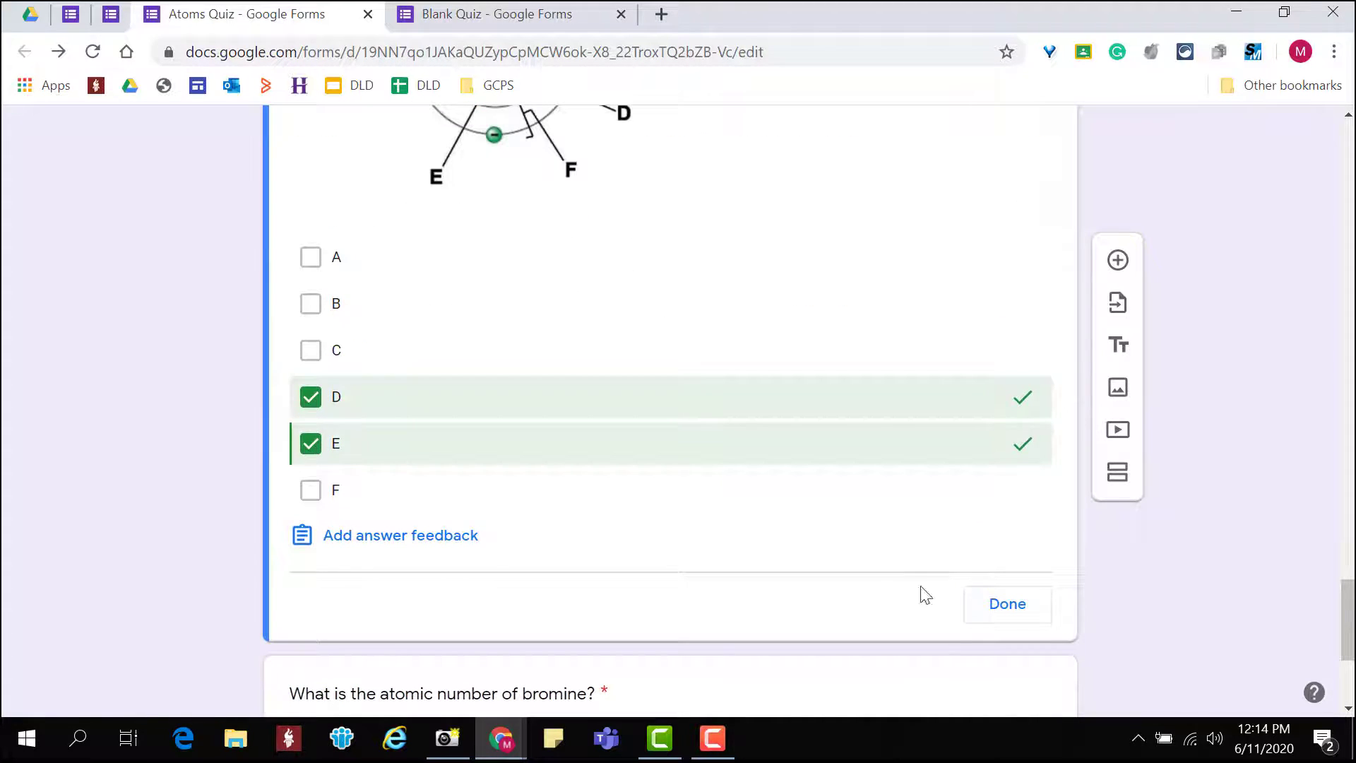
{"action": "left_click", "coordinate": [1007, 604]}
{"action": "scroll", "coordinate": [904, 555], "scroll_direction": "down", "scroll_amount": 7}
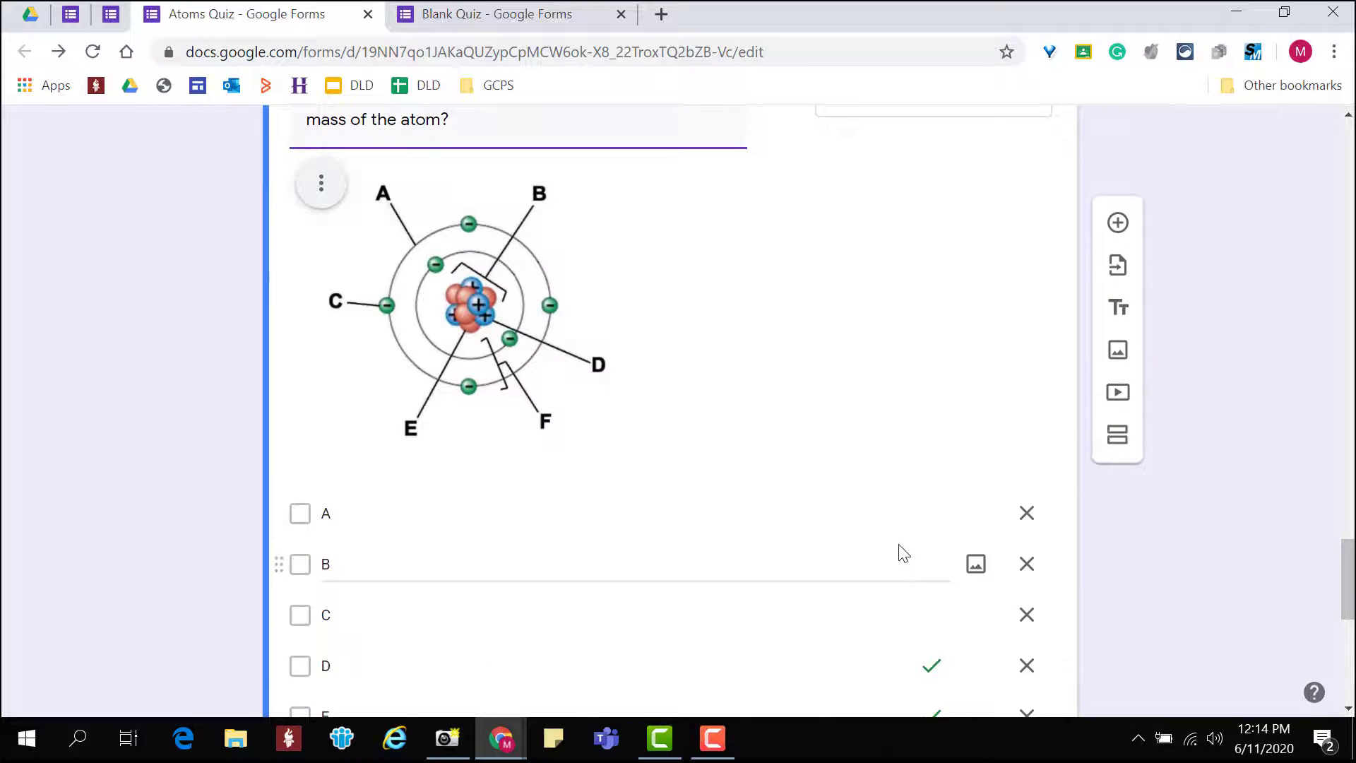
{"action": "scroll", "coordinate": [904, 550], "scroll_direction": "down", "scroll_amount": 1}
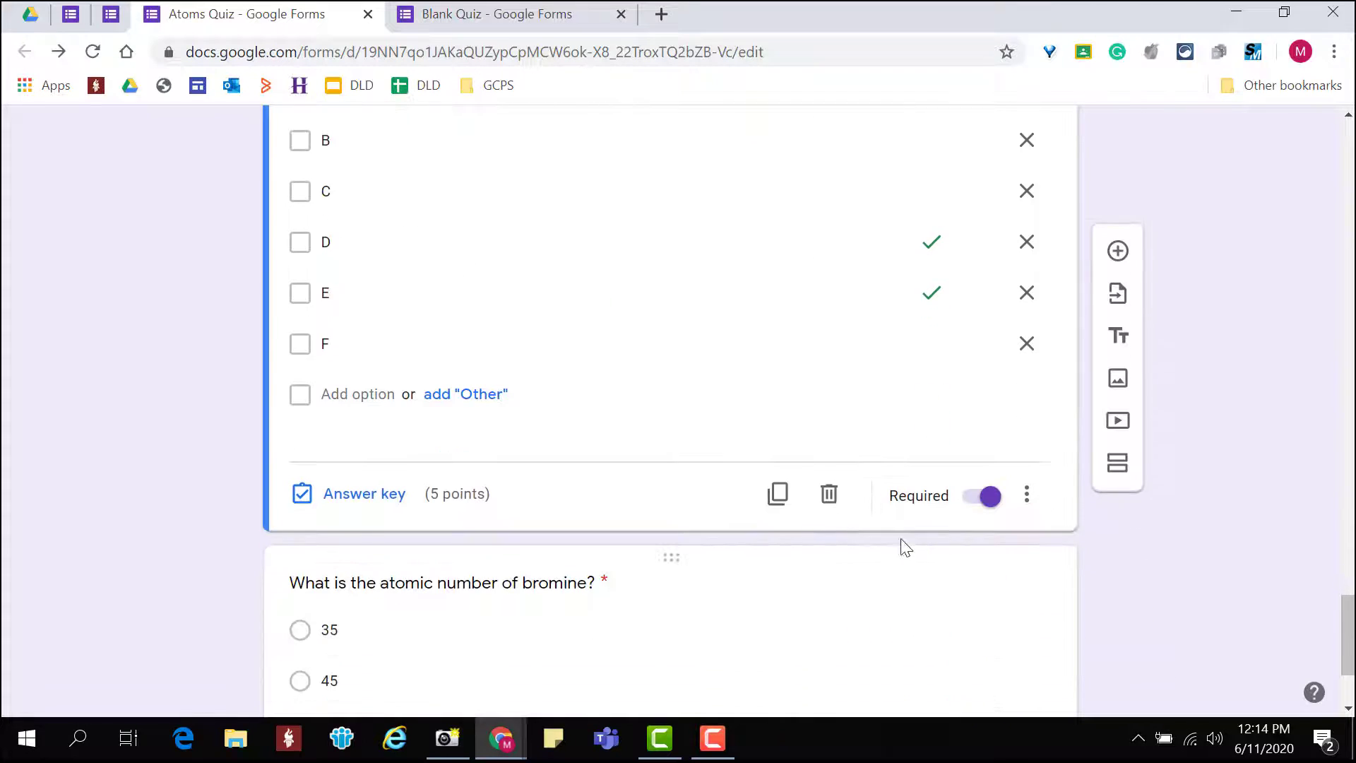
{"action": "left_click", "coordinate": [1031, 504]}
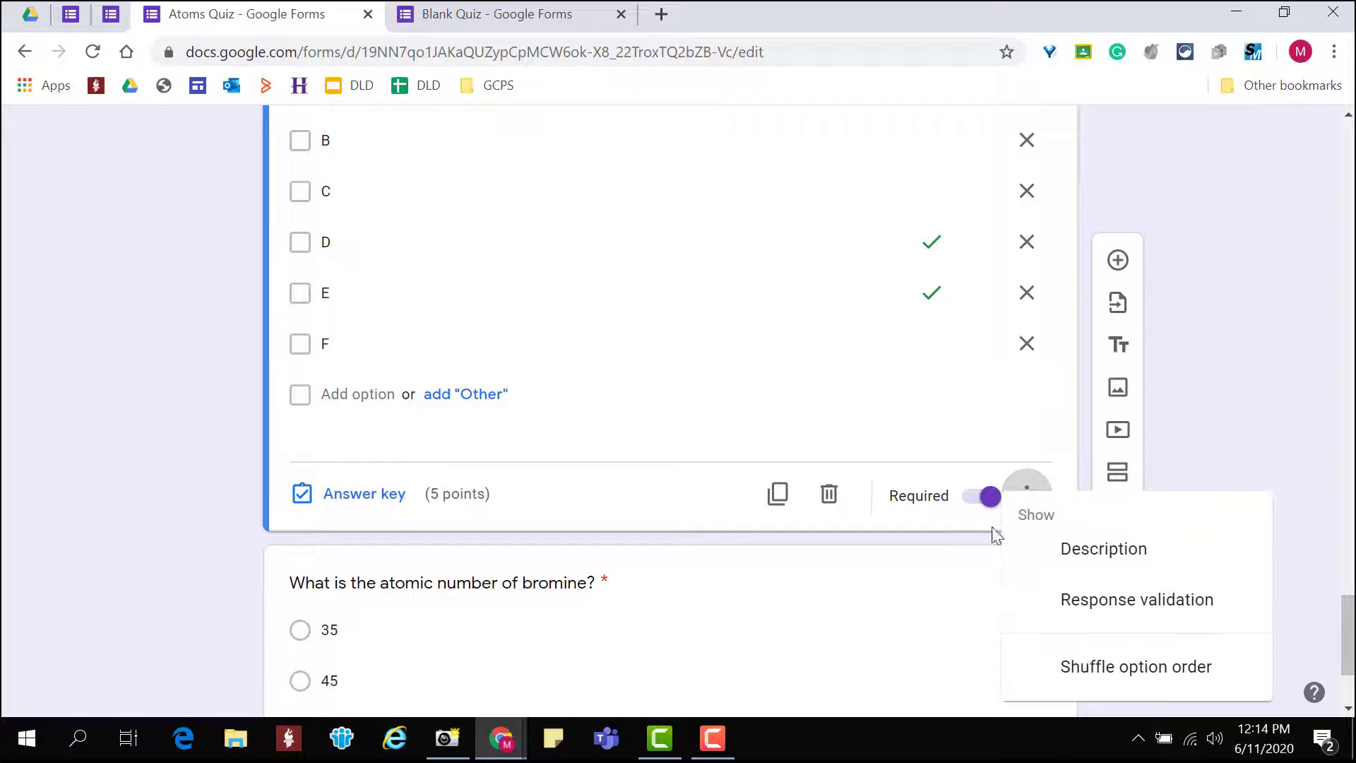
Validate the checkbox question to exactly 2 selections with an error asking to choose two, then add a question
{"action": "left_click", "coordinate": [1137, 599]}
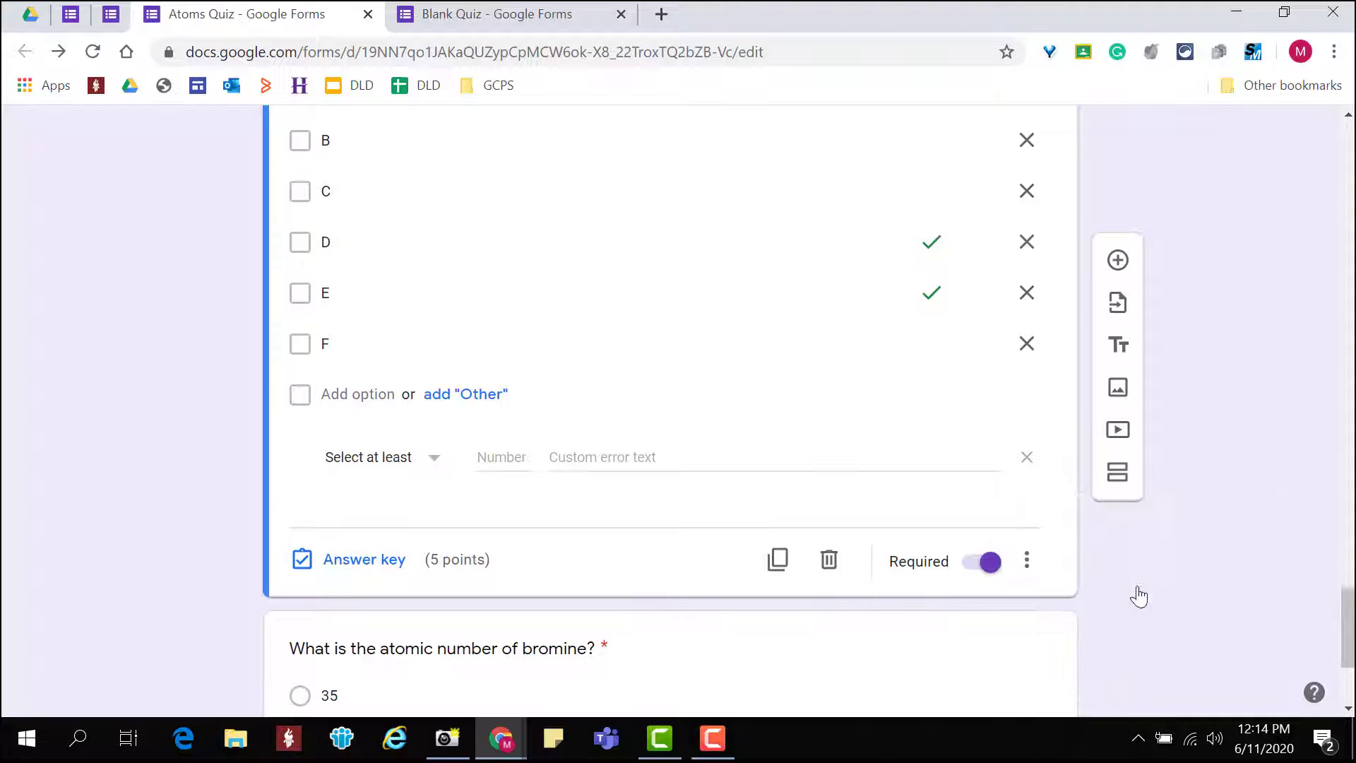
{"action": "left_click", "coordinate": [413, 467]}
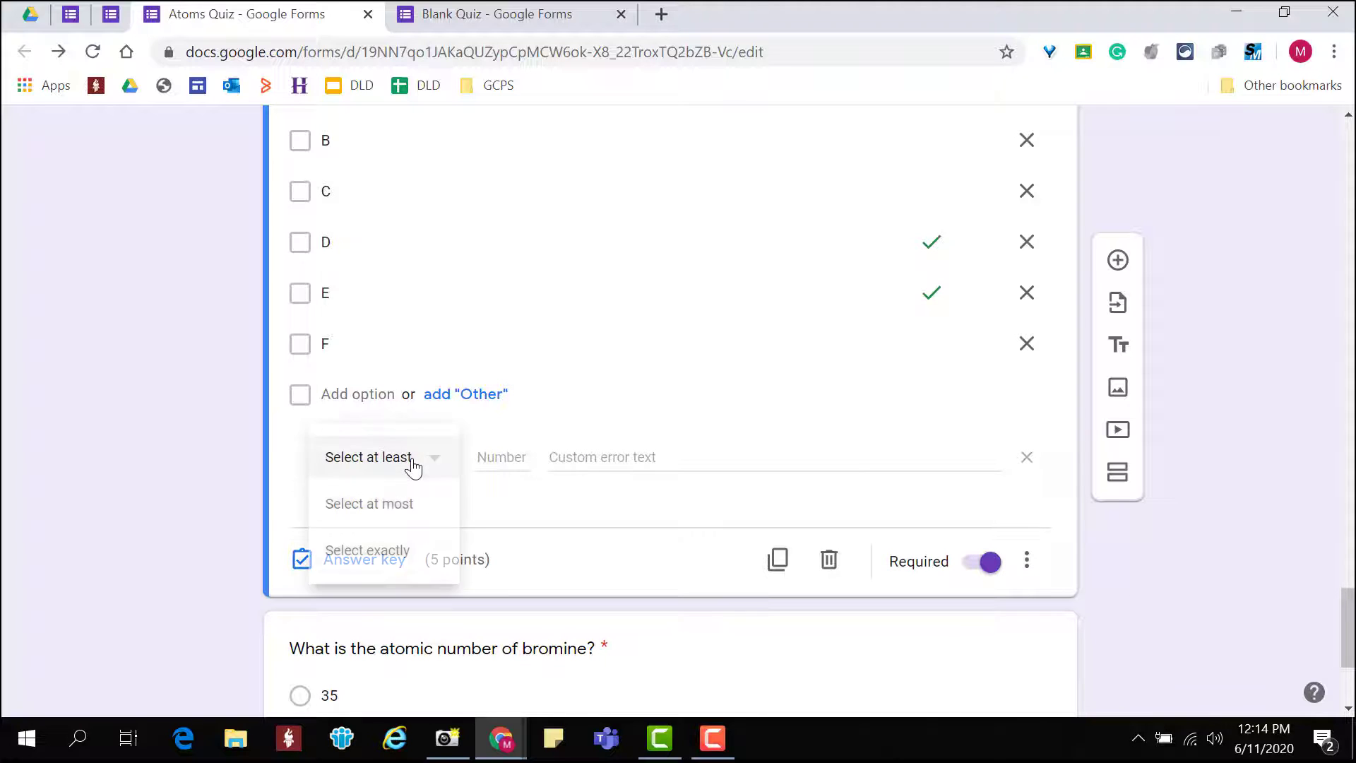
{"action": "left_click", "coordinate": [413, 564]}
{"action": "left_click", "coordinate": [634, 457]}
{"action": "type", "text": "Please choo"}
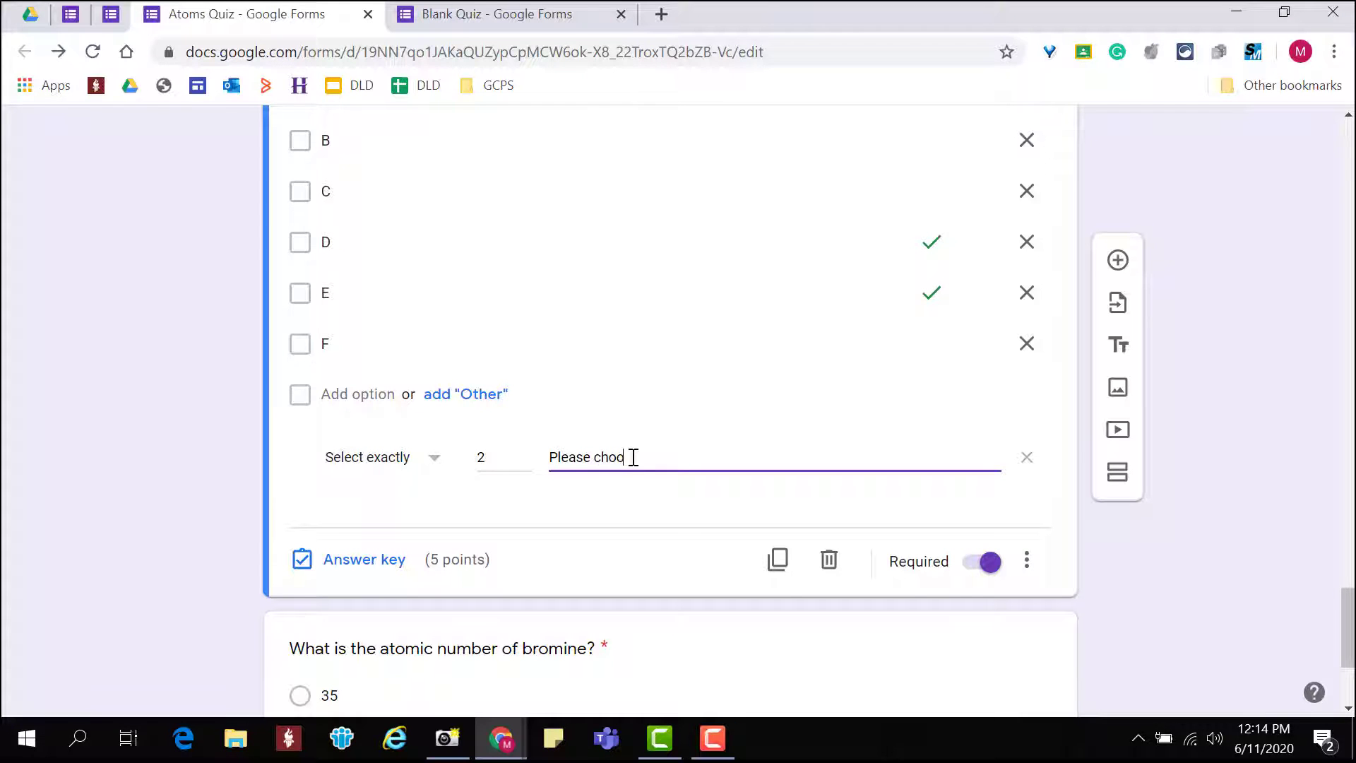
{"action": "type", "text": "se two"}
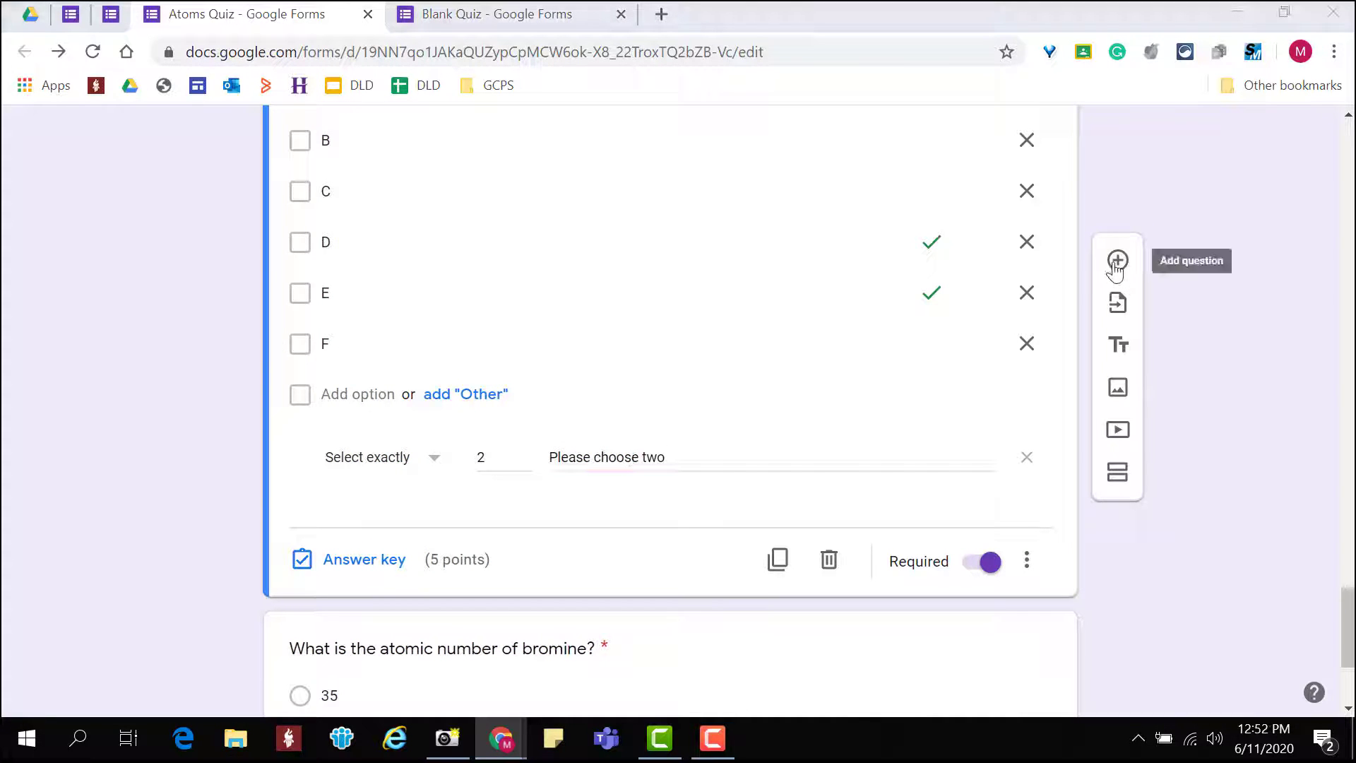
{"action": "left_click", "coordinate": [1117, 261]}
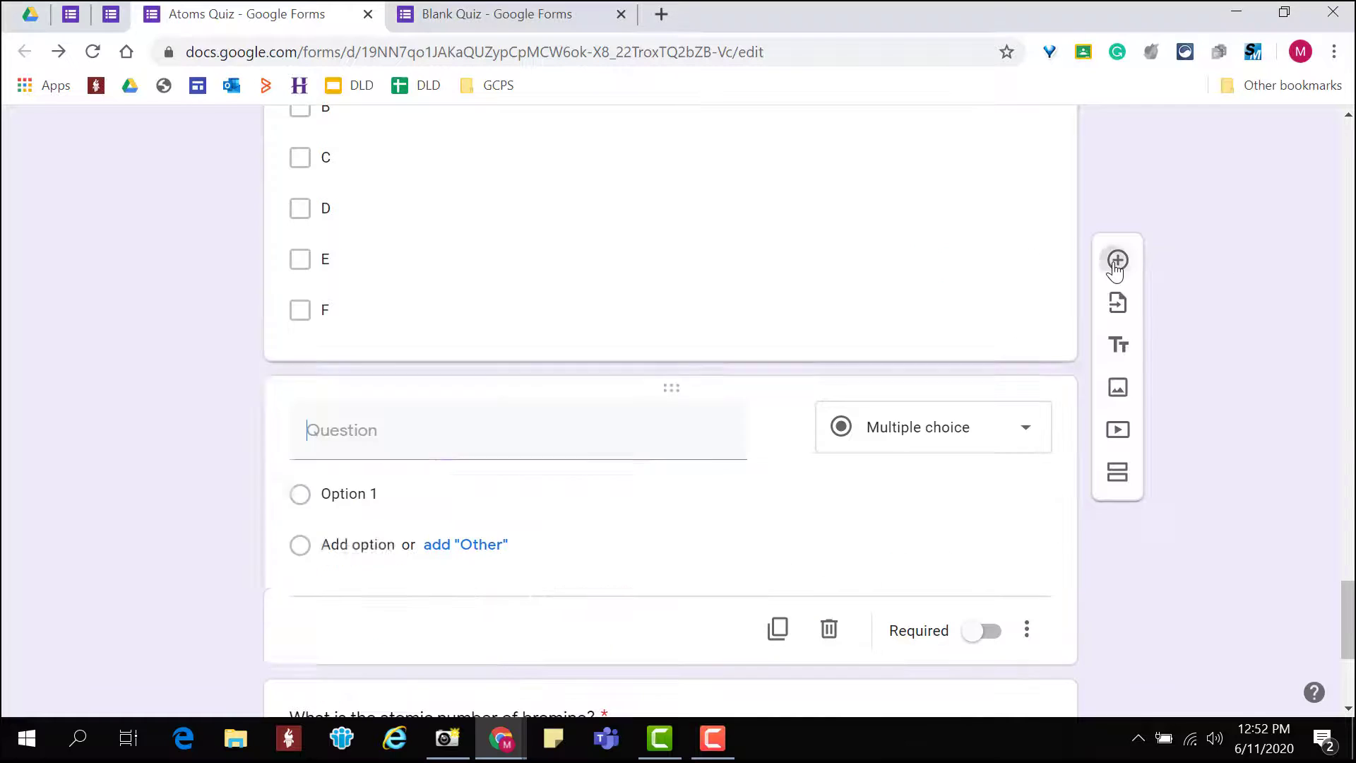
Paste the sulfur-protons periodic table question, make it Paragraph, and set its points in the answer key
{"action": "type", "text": "How would a student determine the amount of protons an atom of sulfur has using the periodic table?"}
{"action": "left_click", "coordinate": [1027, 433]}
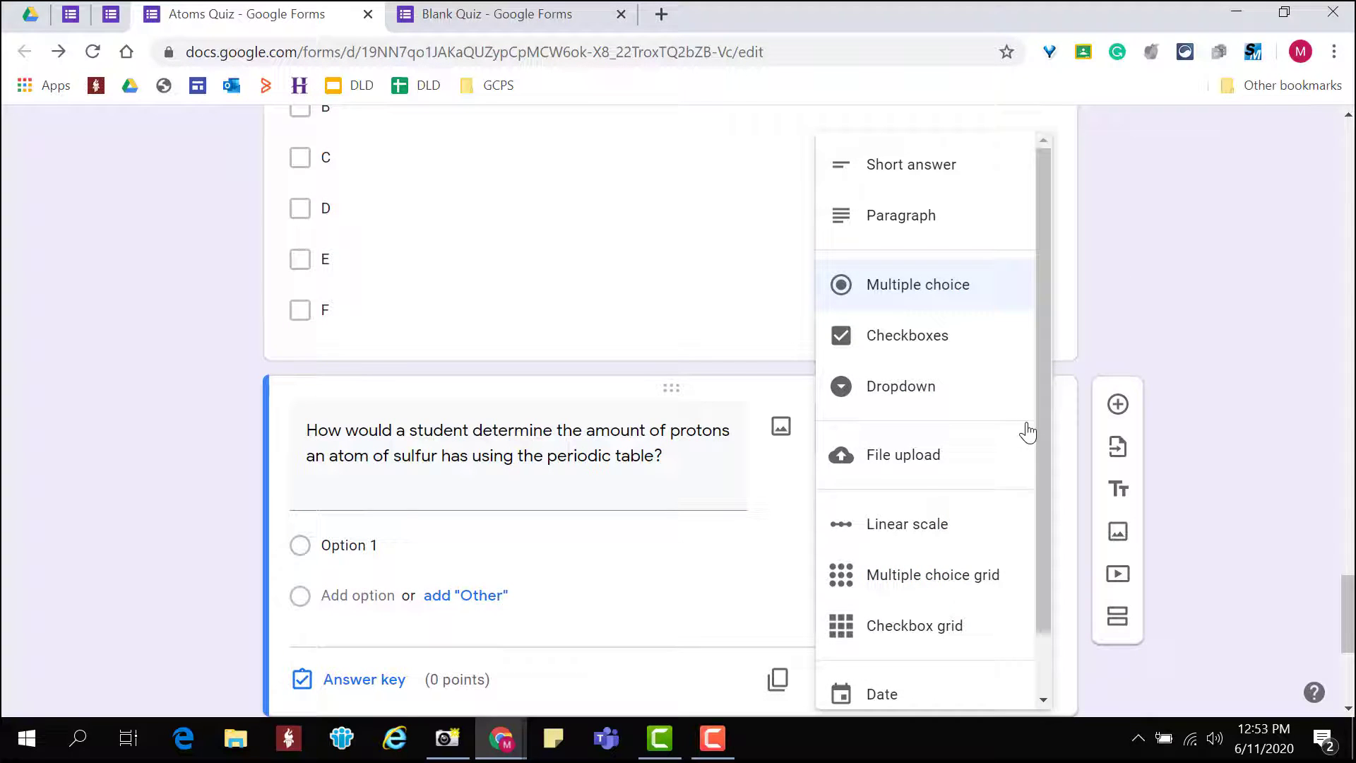
{"action": "left_click", "coordinate": [931, 225]}
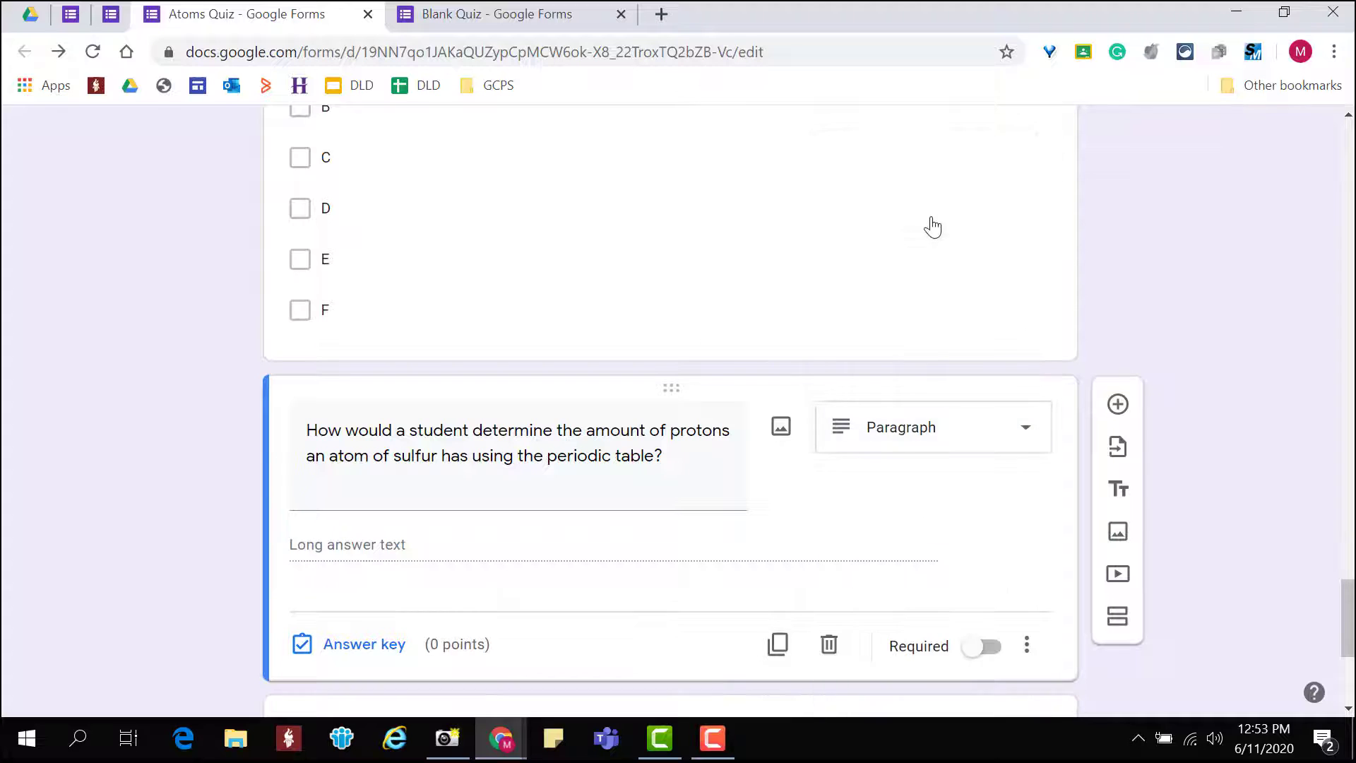
{"action": "left_click", "coordinate": [368, 651]}
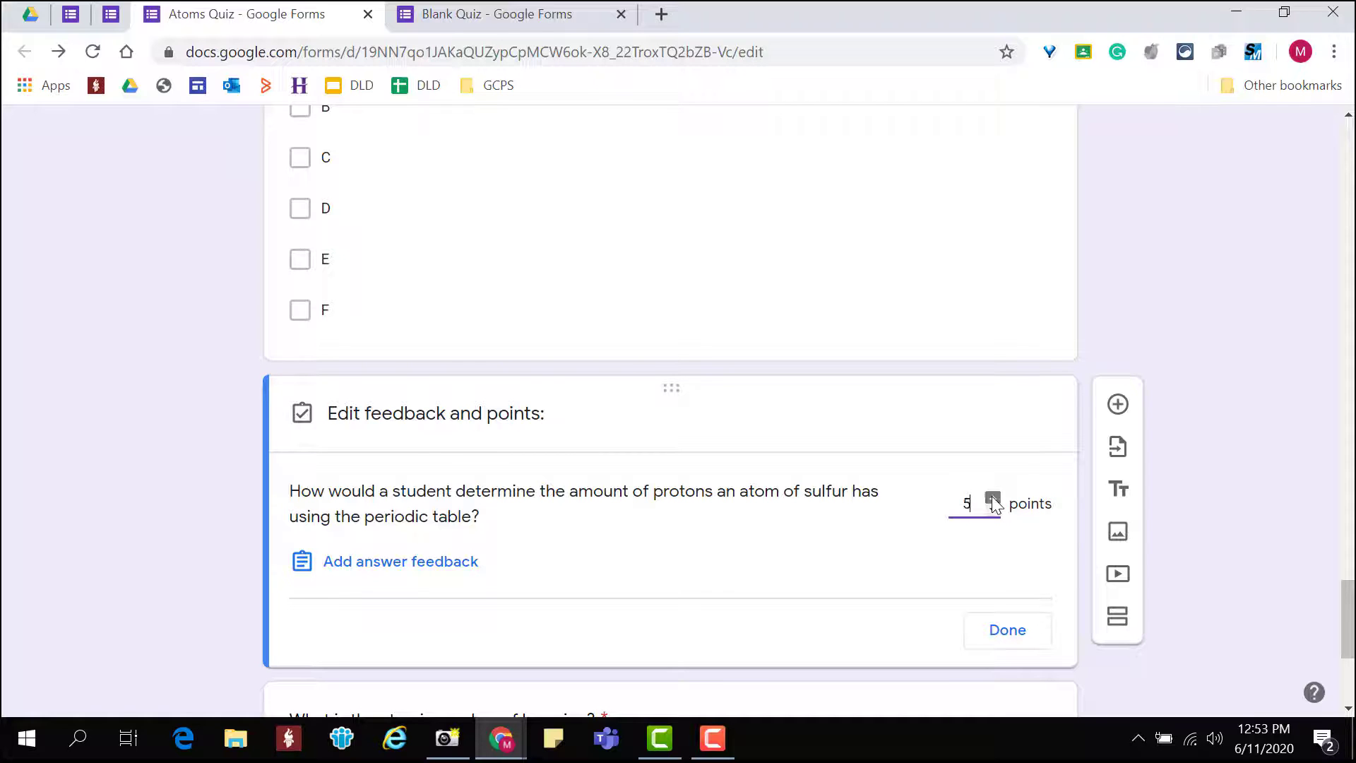
Save the 5 points and add feedback: 'Watch this video to review this concept.' (incorrect), 'Great job!' (correct)
{"action": "left_click", "coordinate": [1010, 635]}
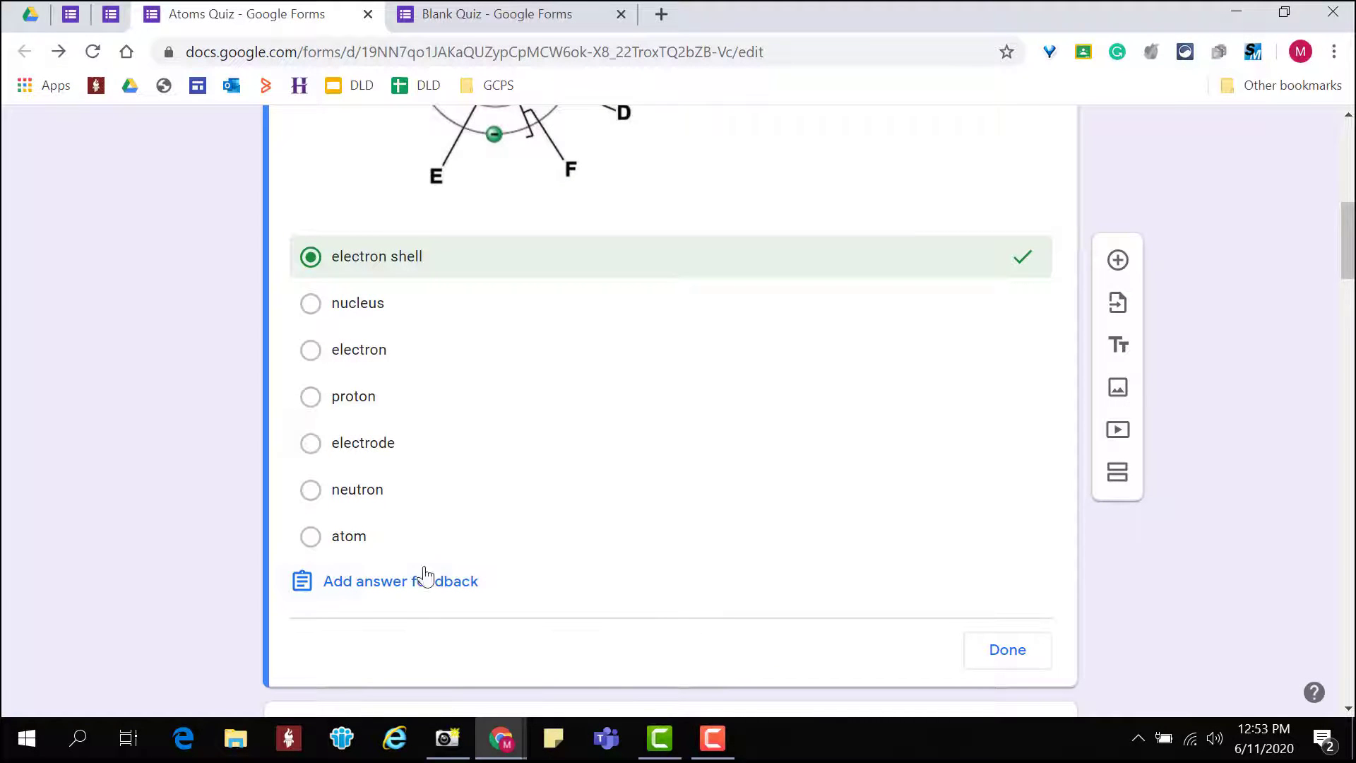
{"action": "left_click", "coordinate": [372, 587]}
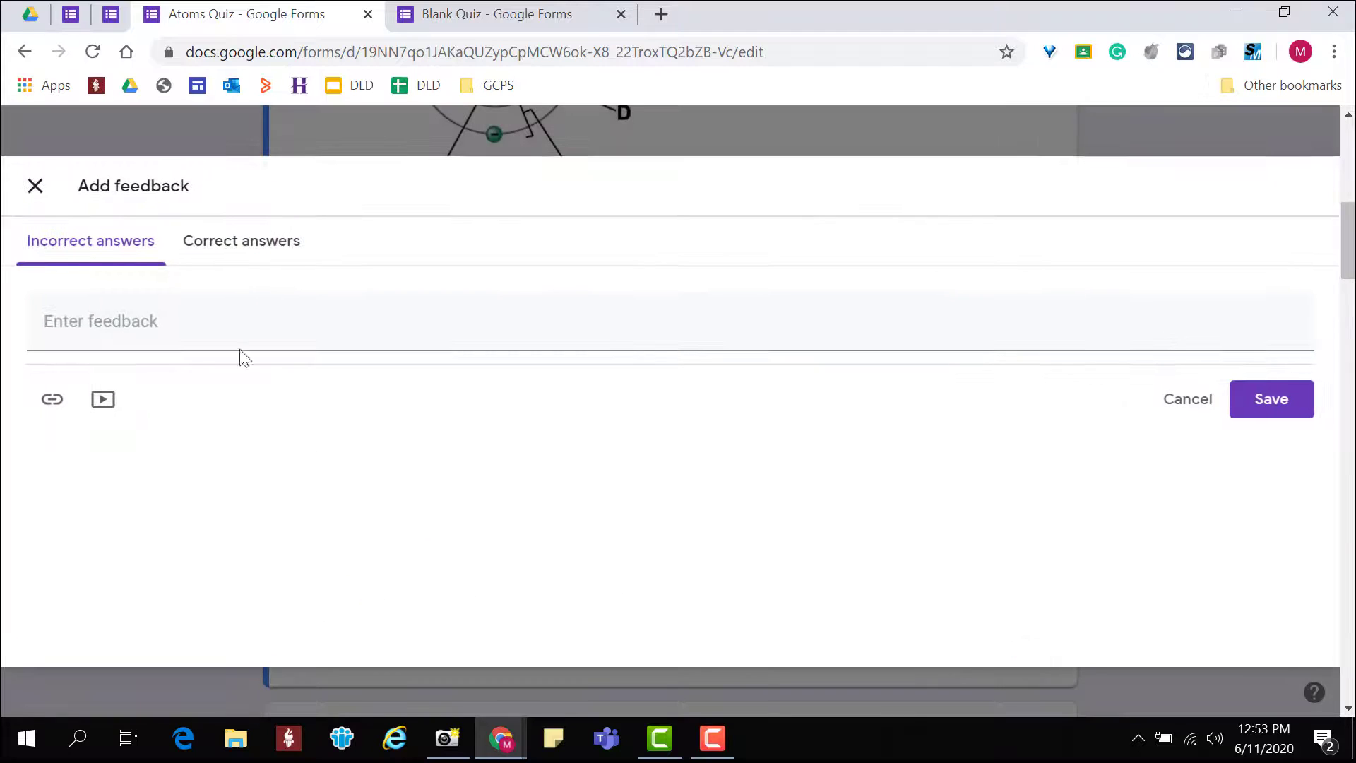
{"action": "left_click", "coordinate": [107, 324]}
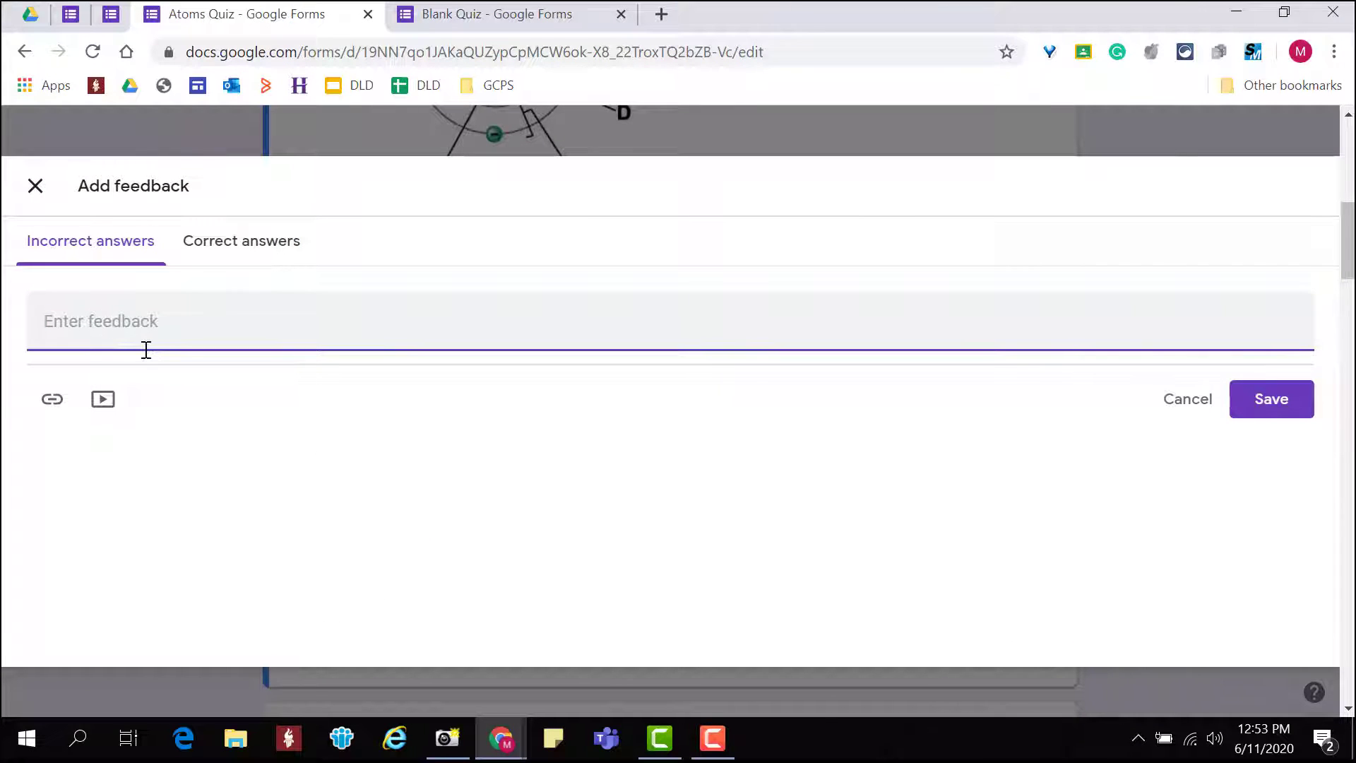
{"action": "type", "text": "Watc"}
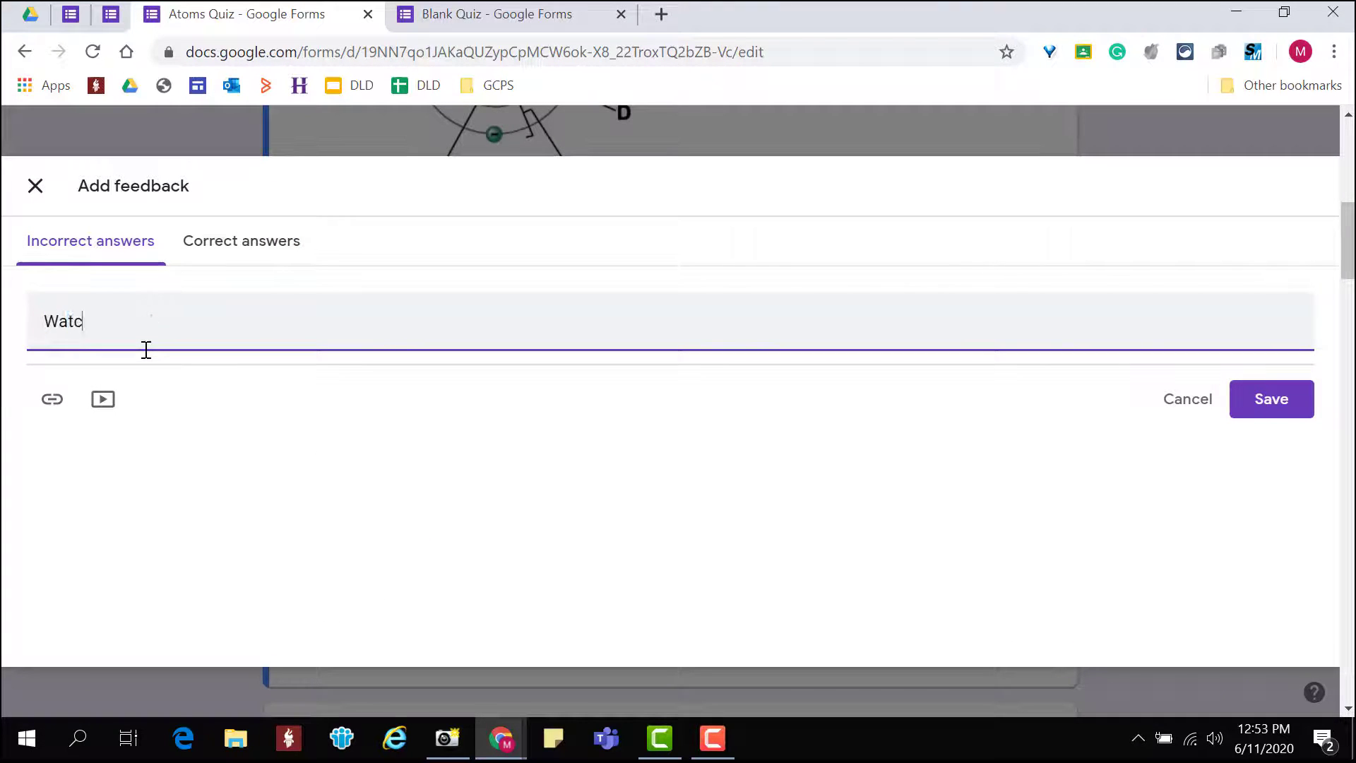
{"action": "type", "text": "h this video to review this con"}
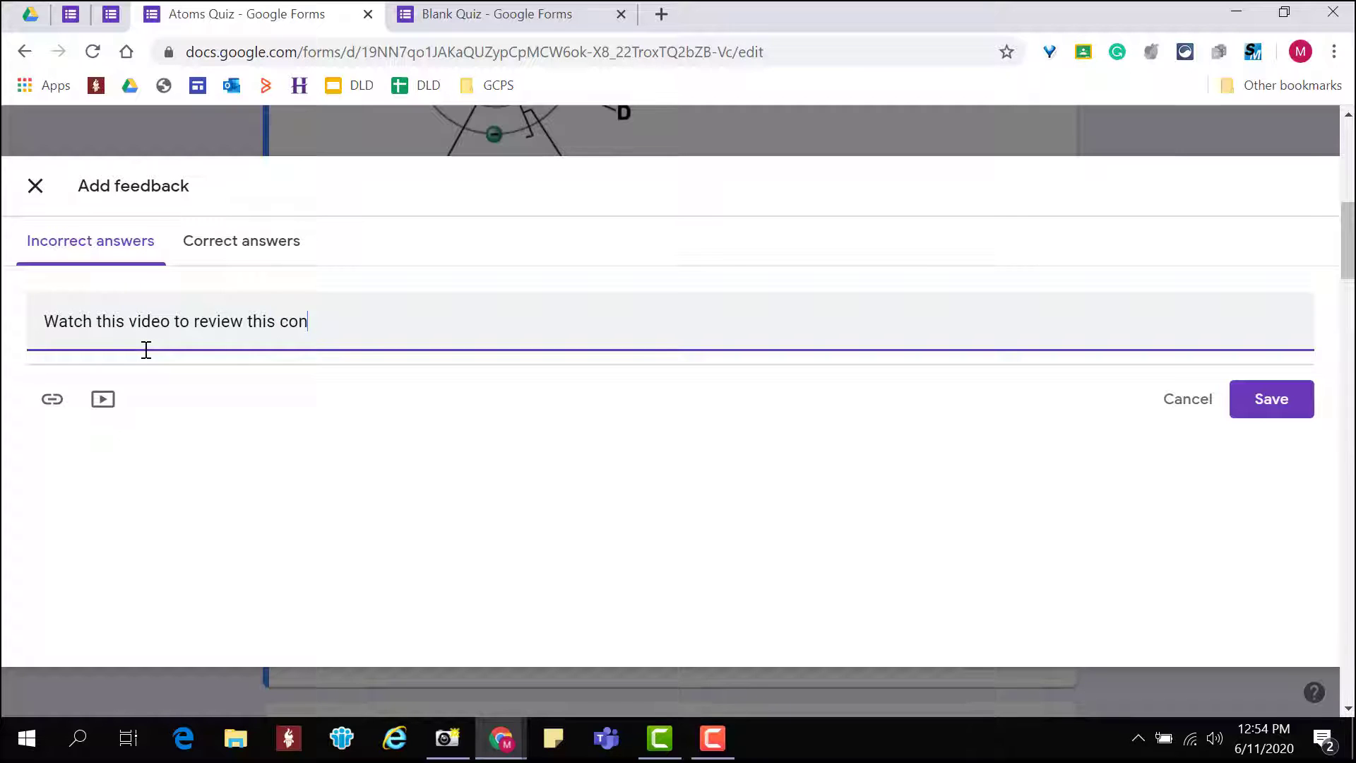
{"action": "type", "text": "cept."}
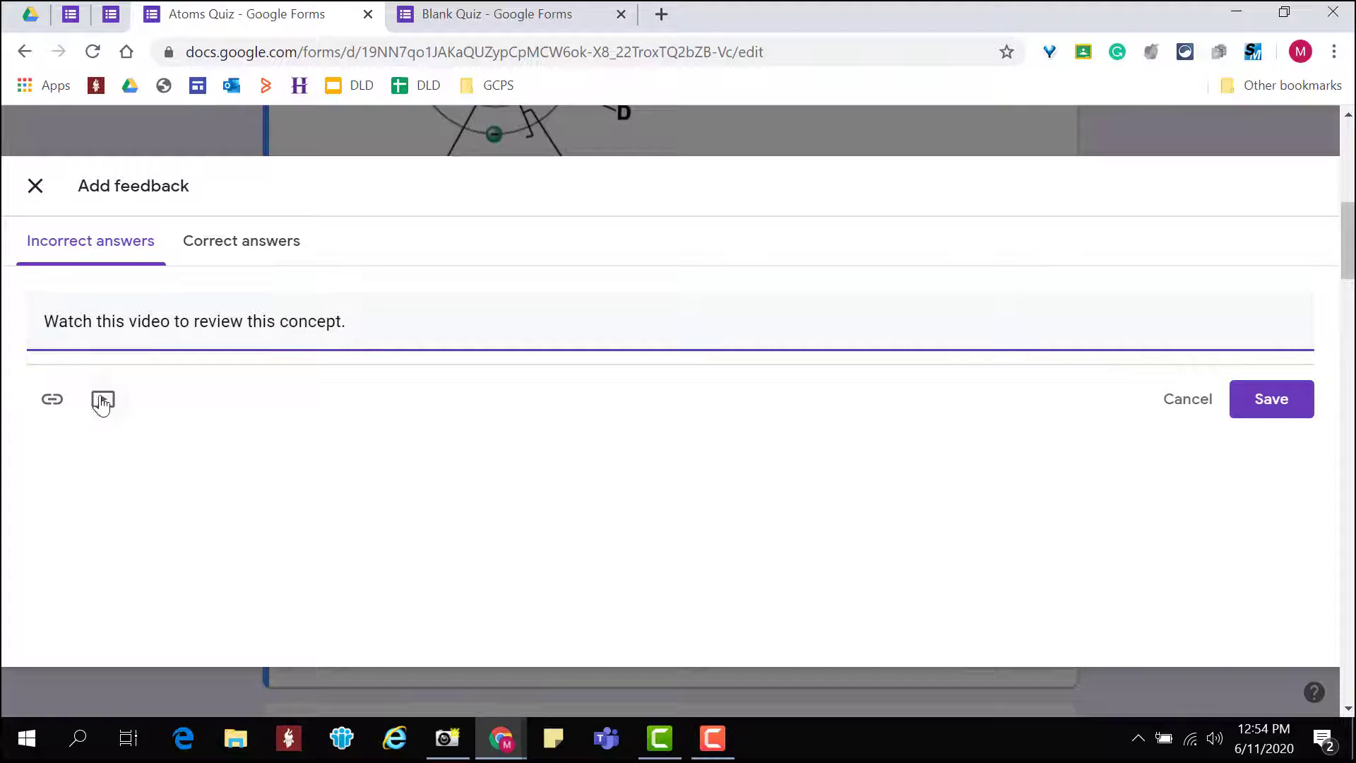
{"action": "left_click", "coordinate": [222, 246]}
{"action": "type", "text": "Great job!"}
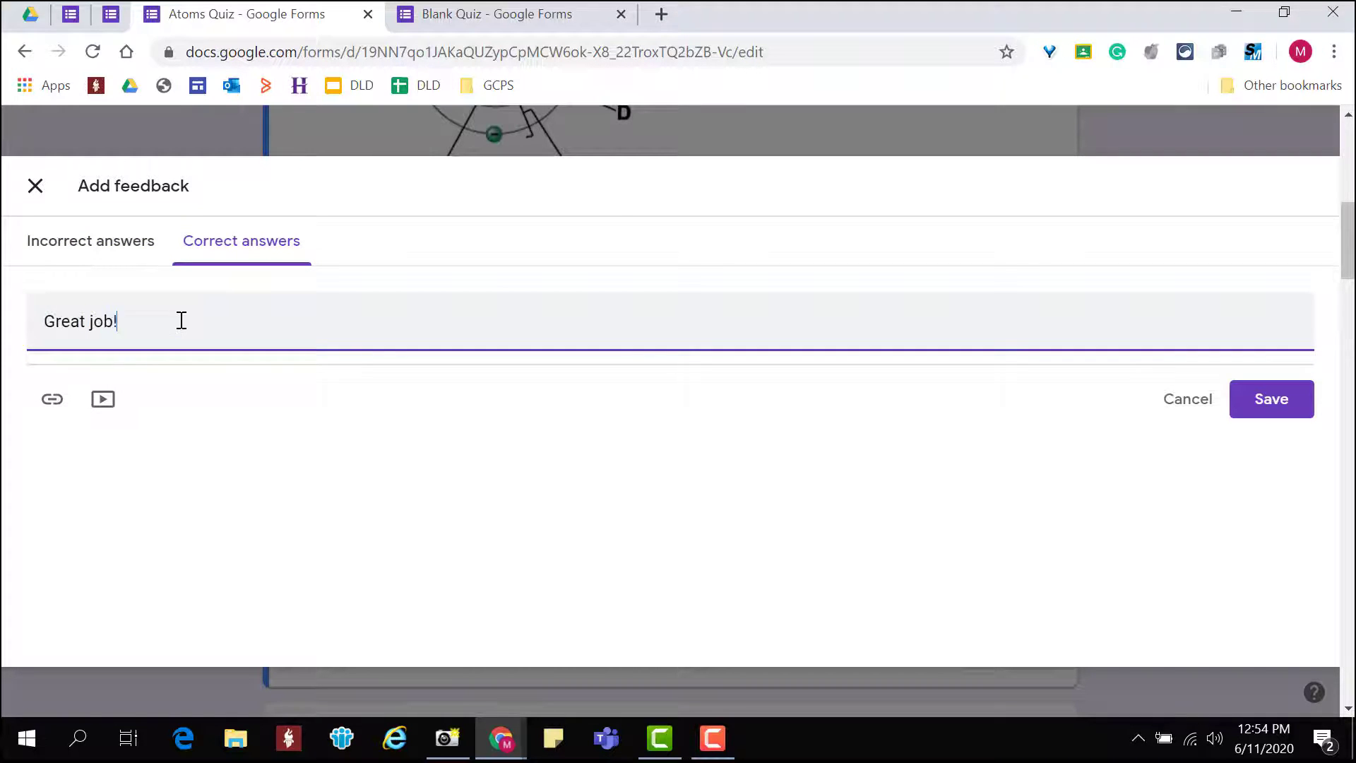
{"action": "left_click", "coordinate": [1247, 401]}
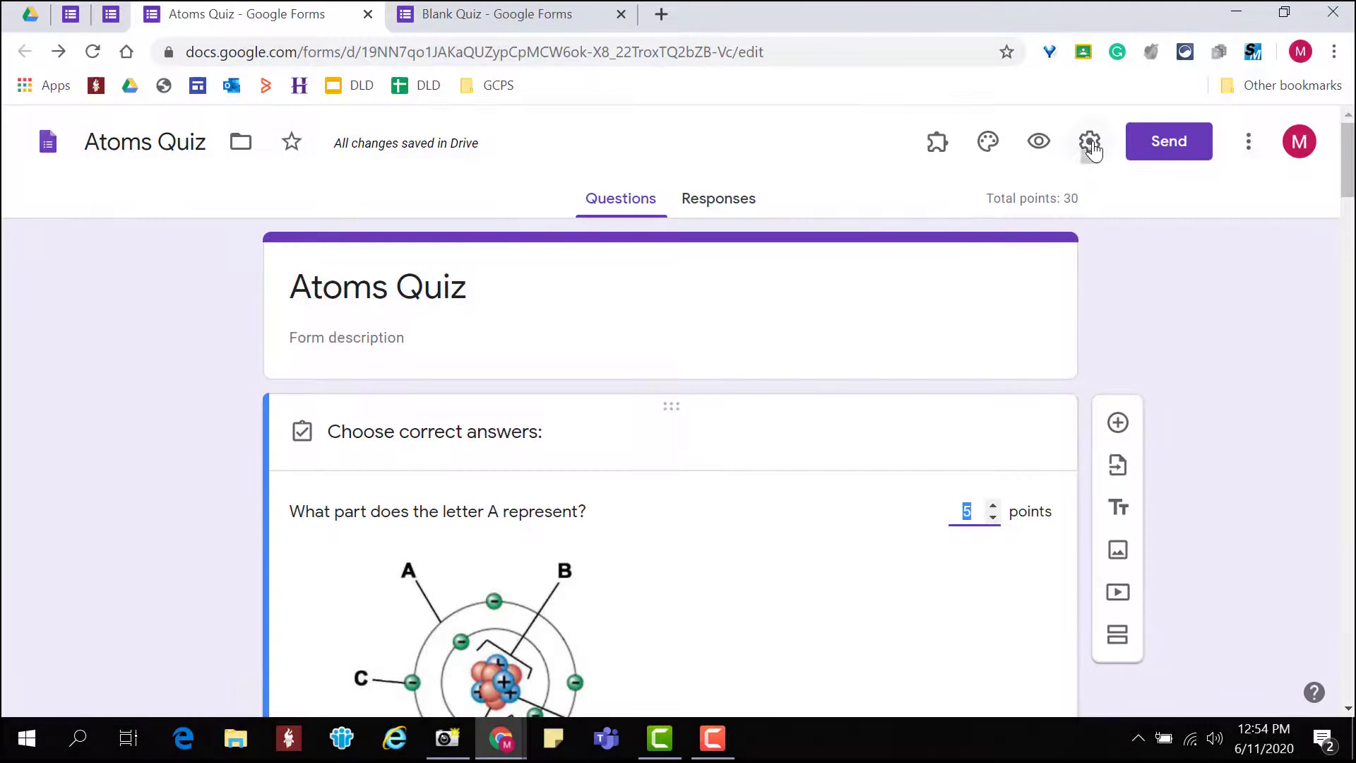
Check the Quizzes settings: immediate grade release, plus missed questions, correct answers and point values shown
{"action": "left_click", "coordinate": [1090, 144]}
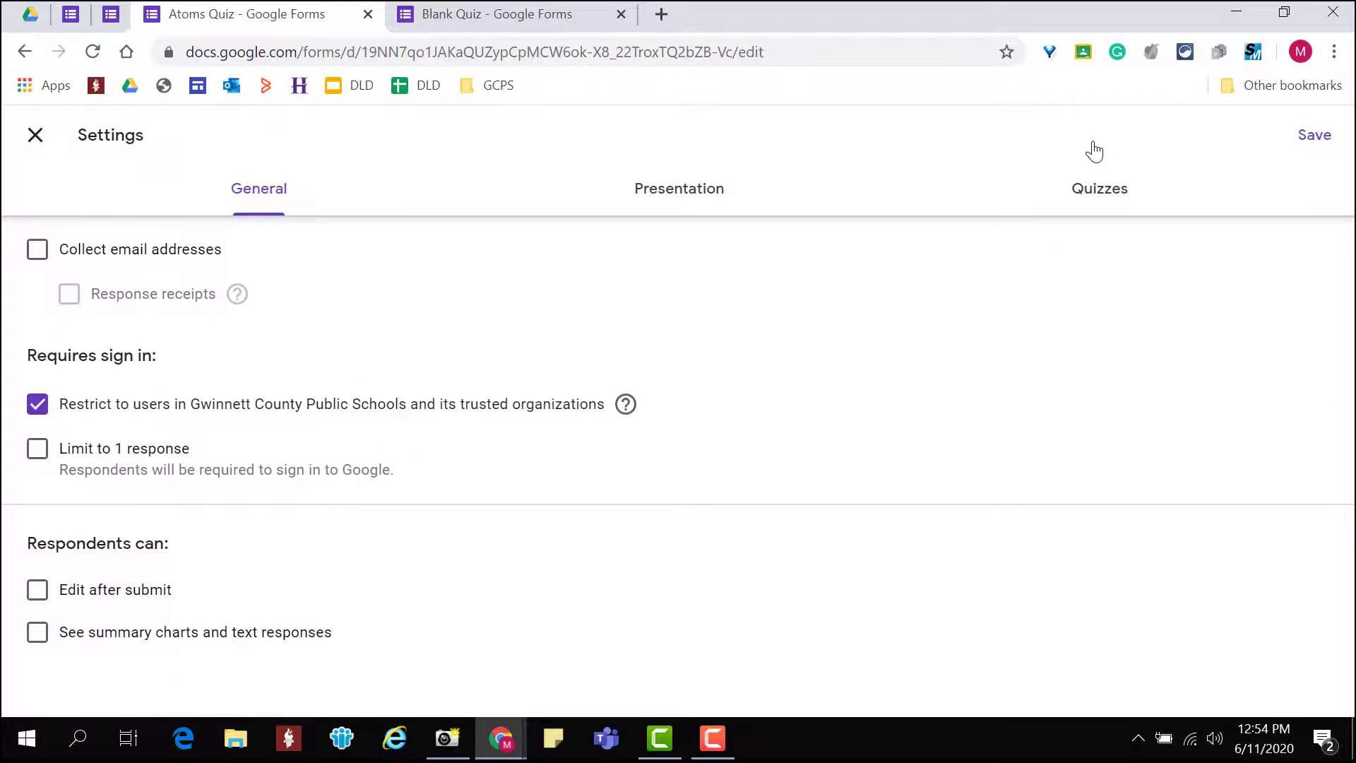
{"action": "left_click", "coordinate": [1099, 195]}
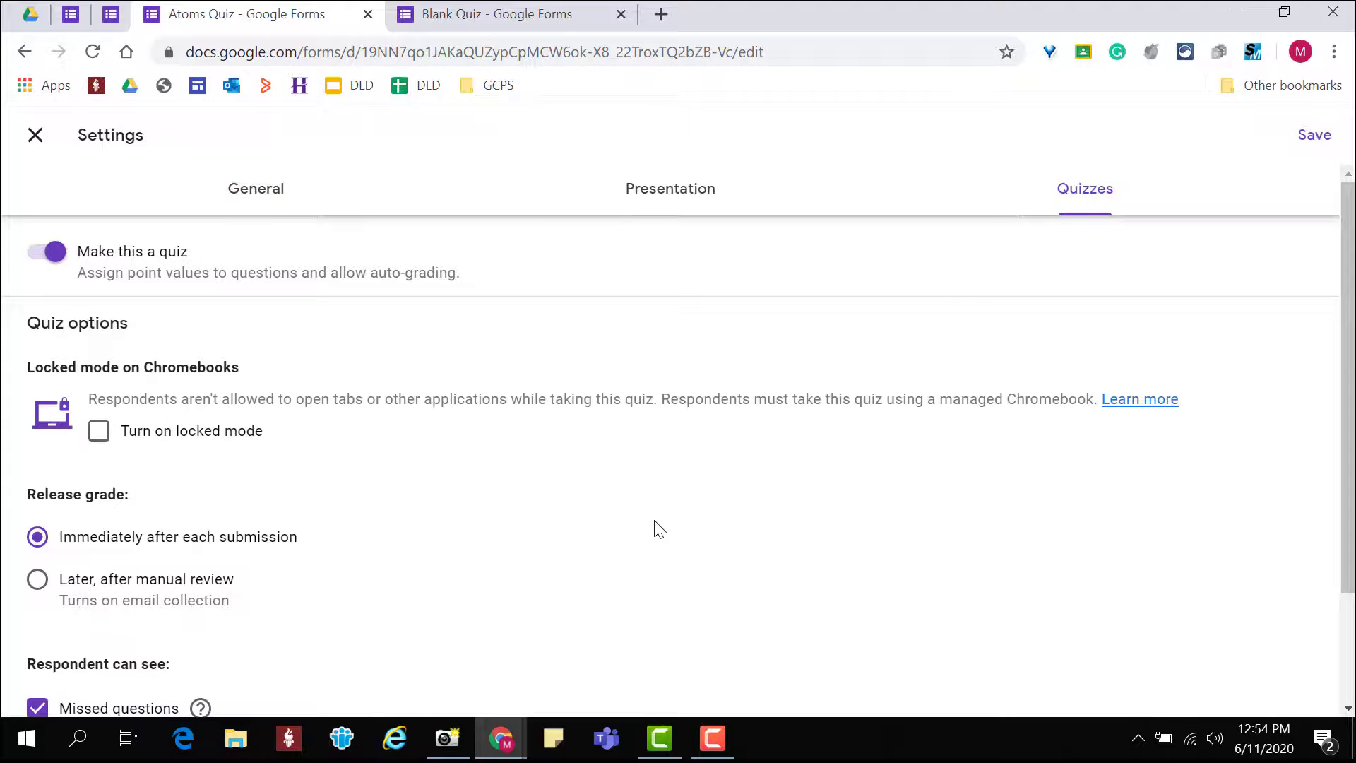
{"action": "scroll", "coordinate": [659, 530], "scroll_direction": "down", "scroll_amount": 2}
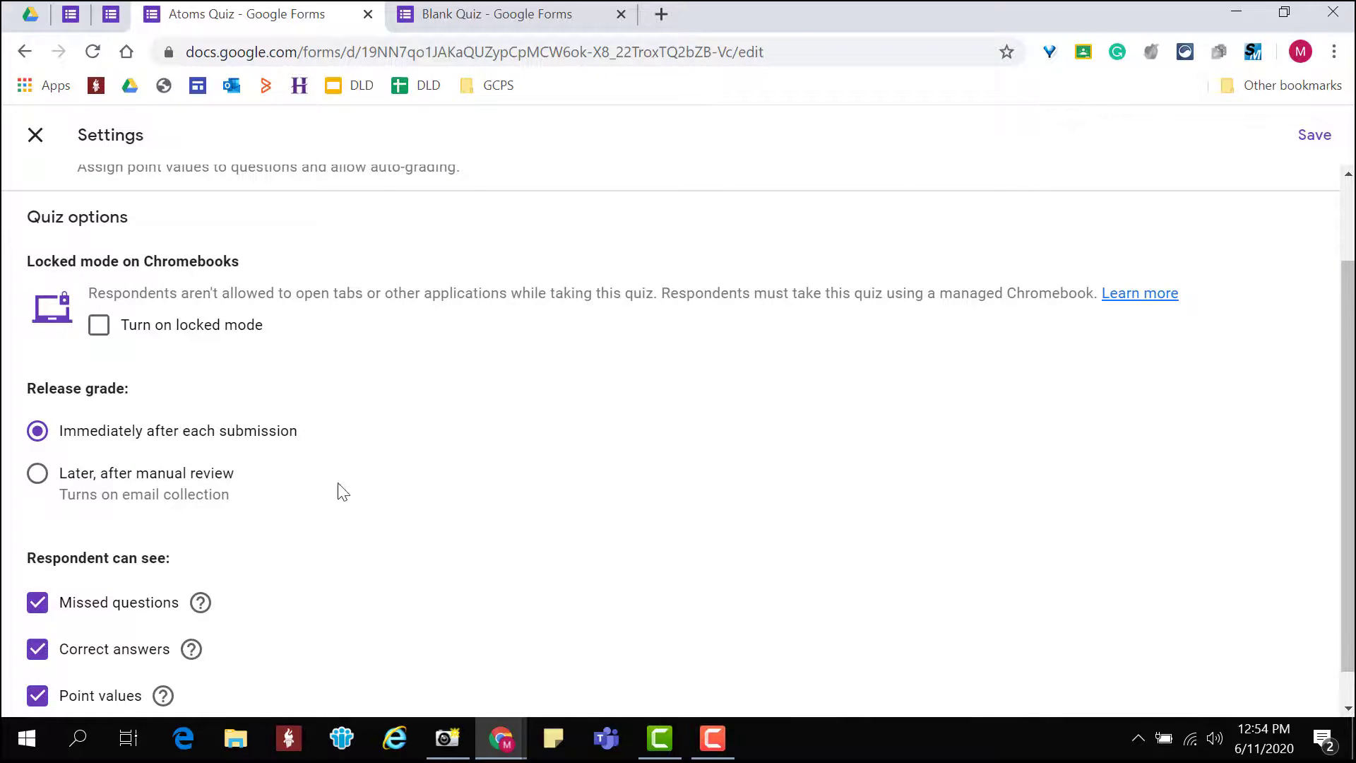
{"action": "scroll", "coordinate": [395, 502], "scroll_direction": "down", "scroll_amount": 1}
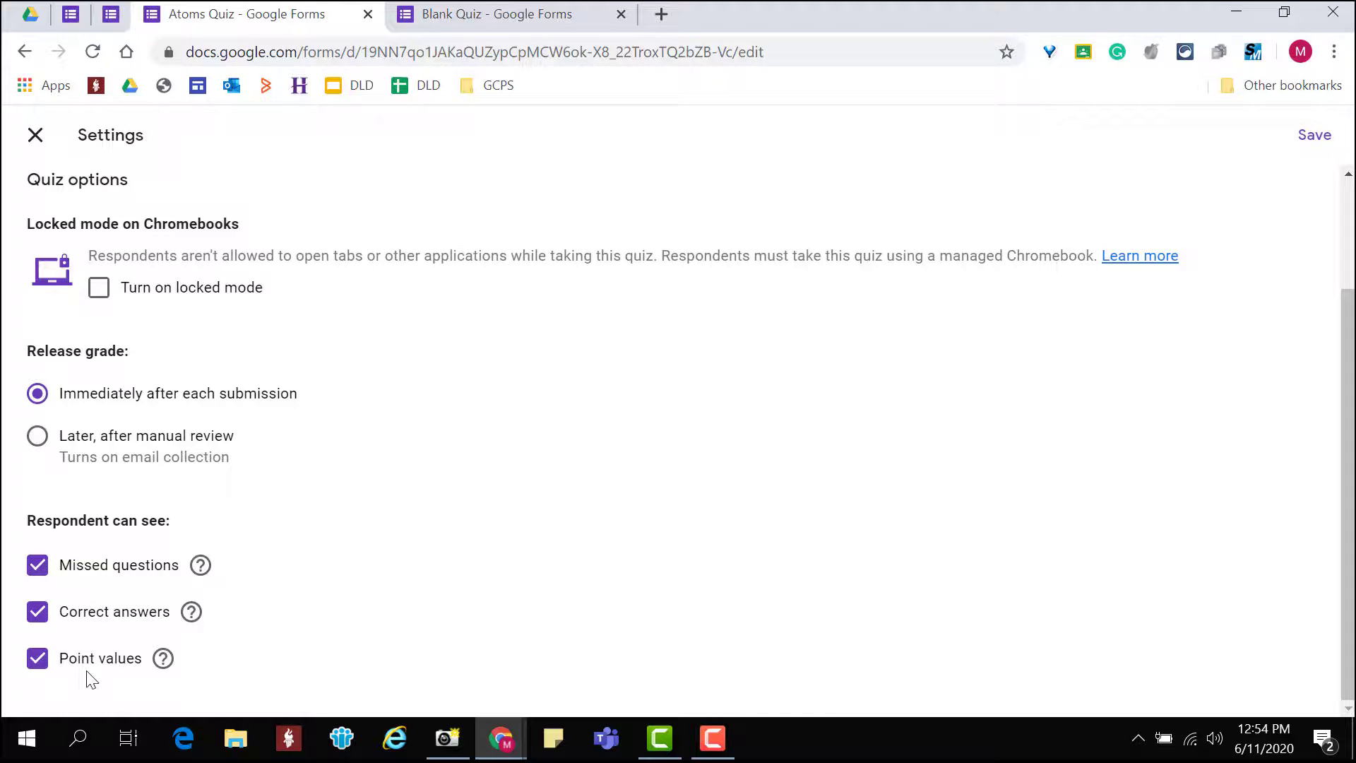
{"action": "scroll", "coordinate": [673, 526], "scroll_direction": "up", "scroll_amount": 2}
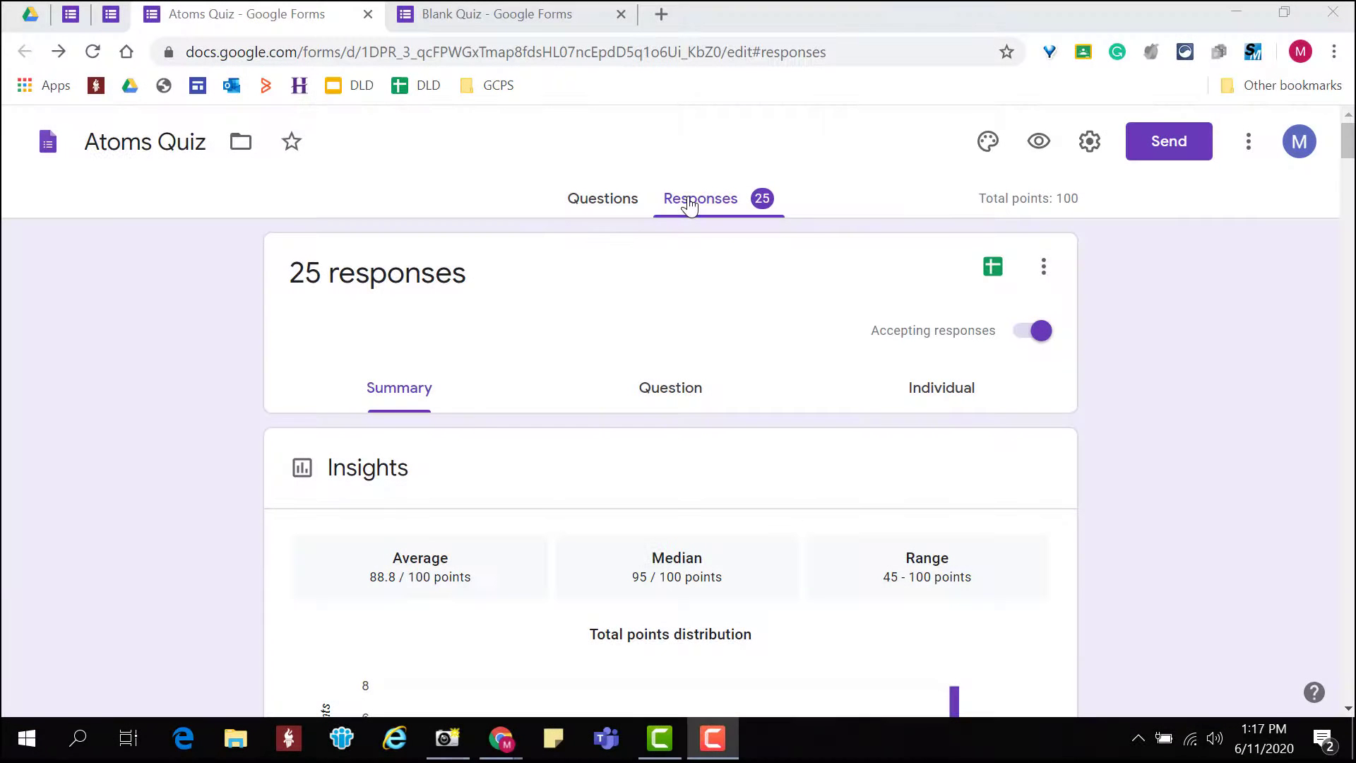
Review the Summary: 25 responses, 88.8 average, 95 median, and the points distribution chart
{"action": "left_click", "coordinate": [691, 205]}
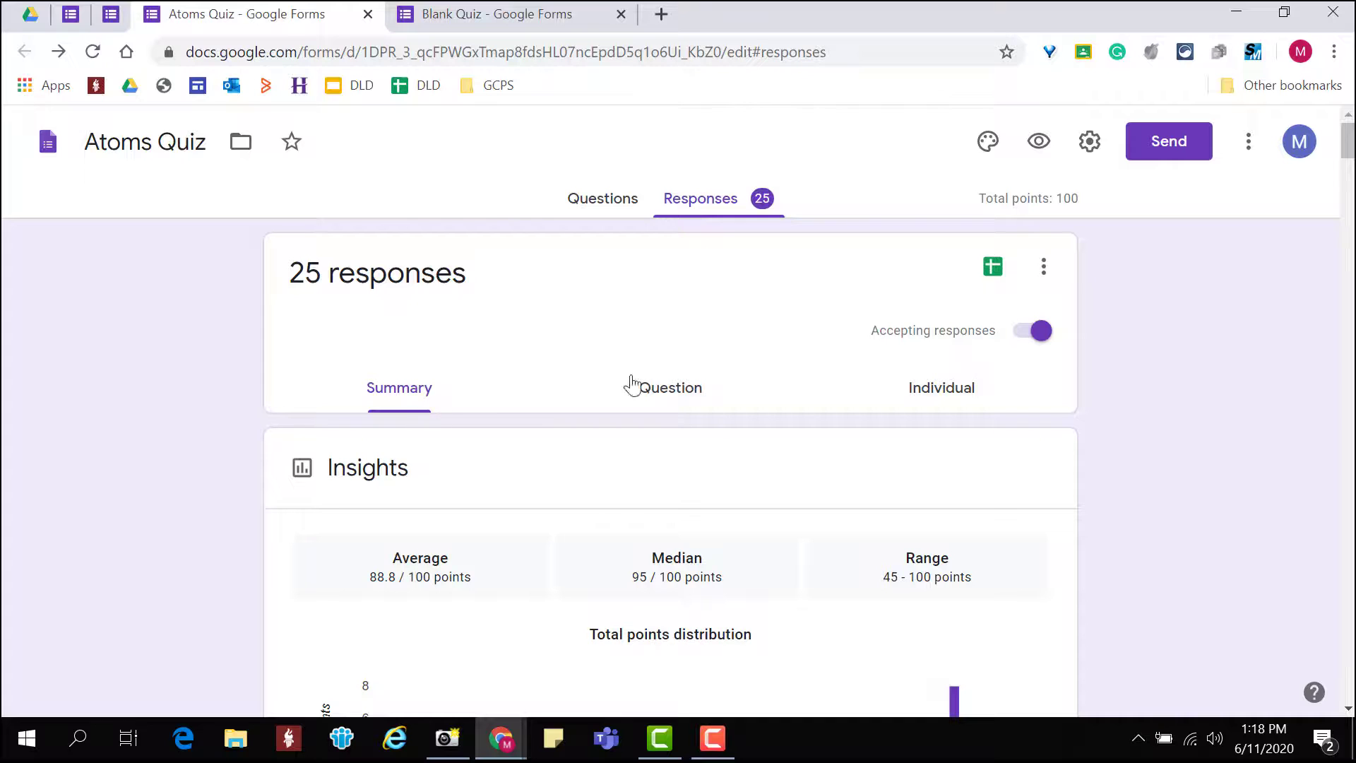
{"action": "left_click_drag", "start_coordinate": [1349, 146], "coordinate": [1349, 160]}
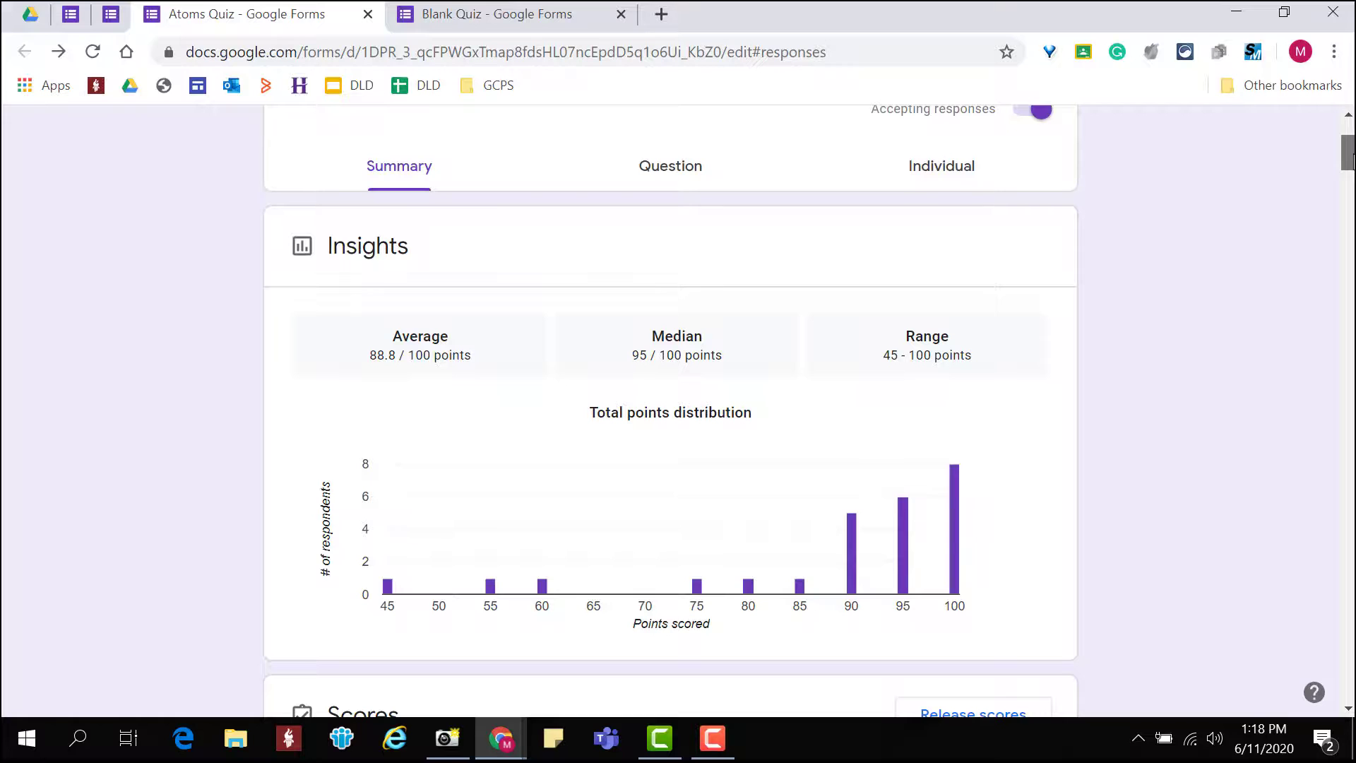
{"action": "left_click_drag", "start_coordinate": [1349, 161], "coordinate": [1349, 164]}
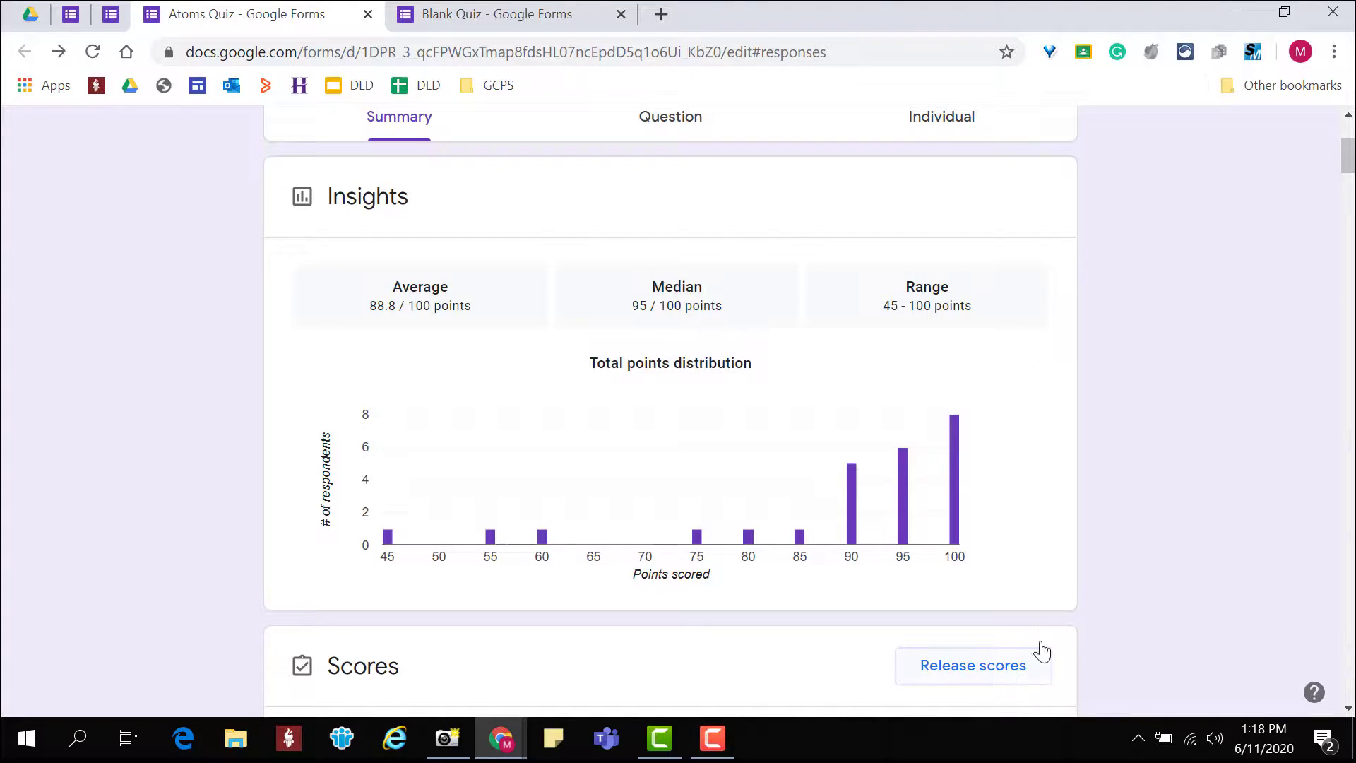
{"action": "left_click_drag", "start_coordinate": [1349, 155], "coordinate": [1351, 267]}
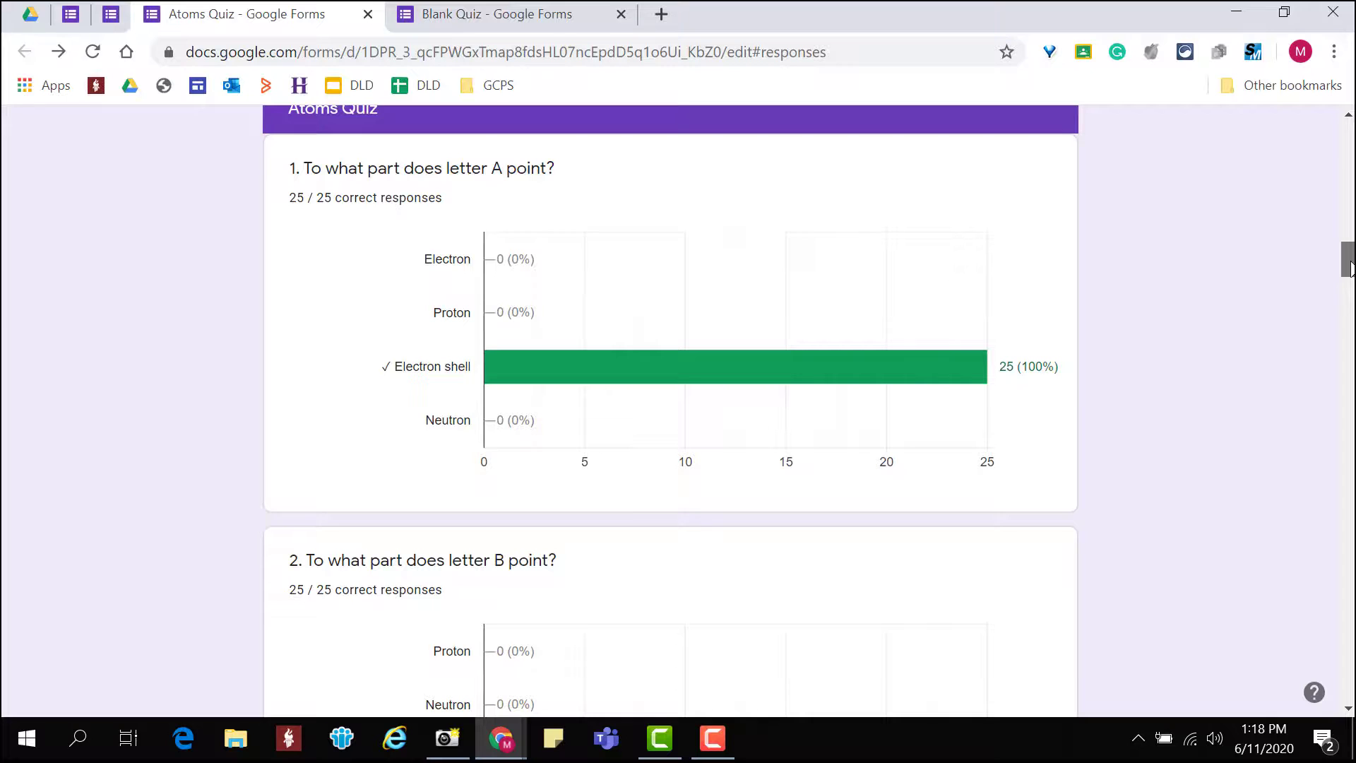
{"action": "left_click_drag", "start_coordinate": [1351, 267], "coordinate": [1349, 141]}
Review the sulfur protons answers, opening and cancelling answer feedback, then switch to Individual responses
{"action": "left_click", "coordinate": [676, 396]}
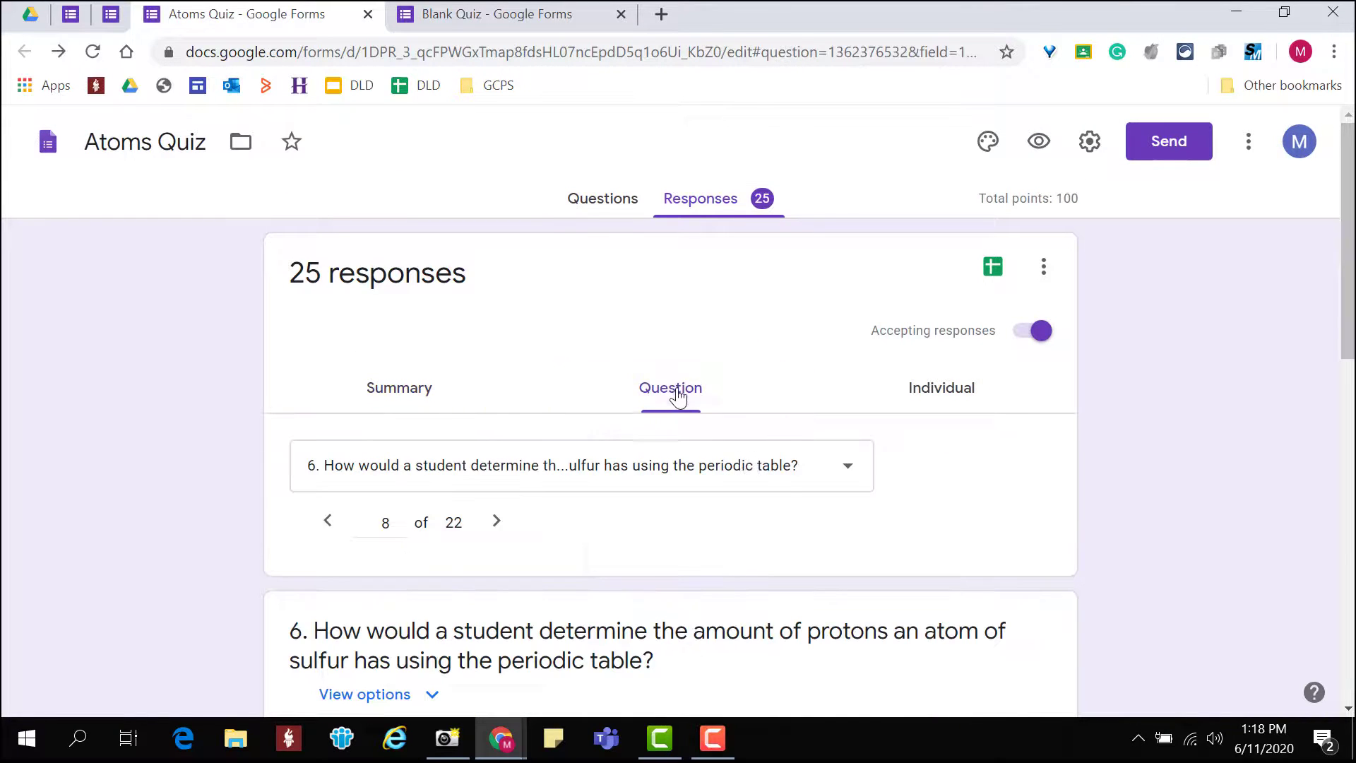
{"action": "left_click_drag", "start_coordinate": [1351, 249], "coordinate": [1350, 484]}
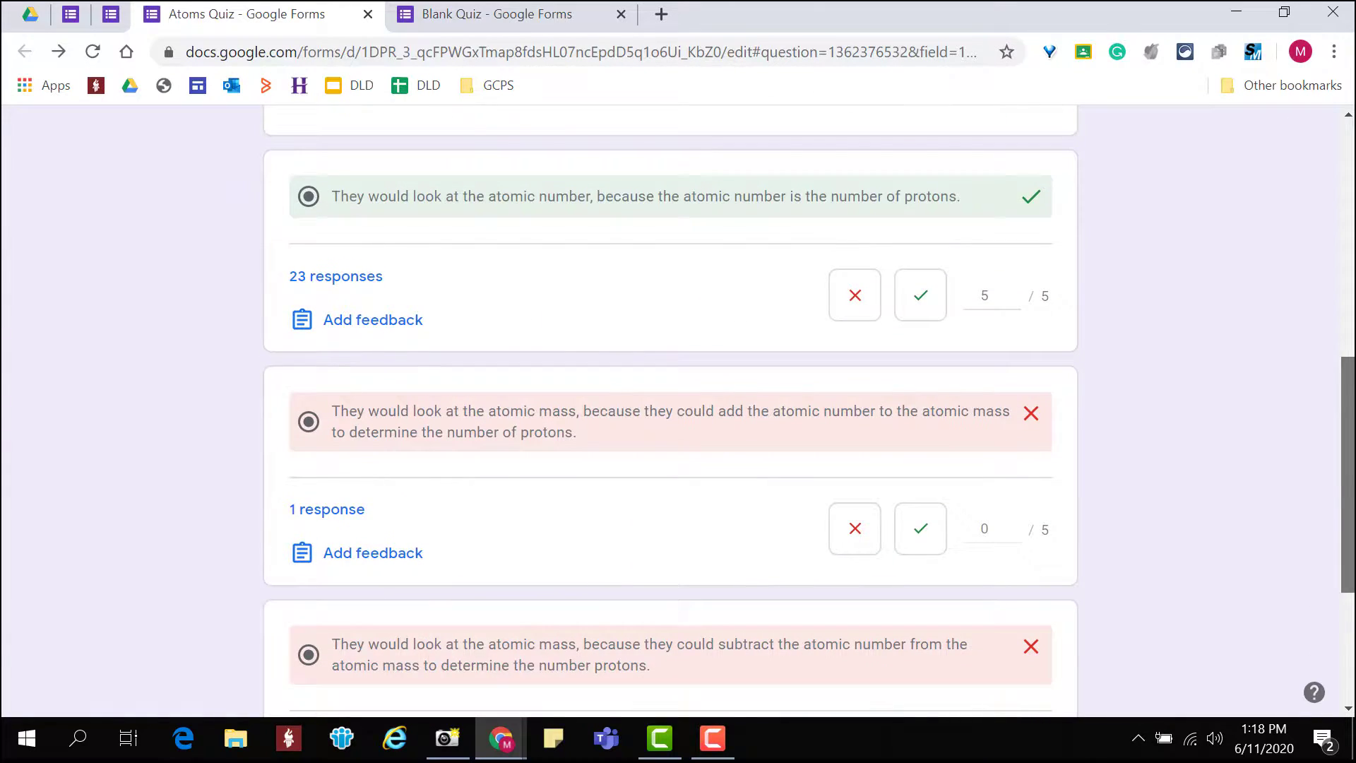
{"action": "left_click", "coordinate": [380, 322]}
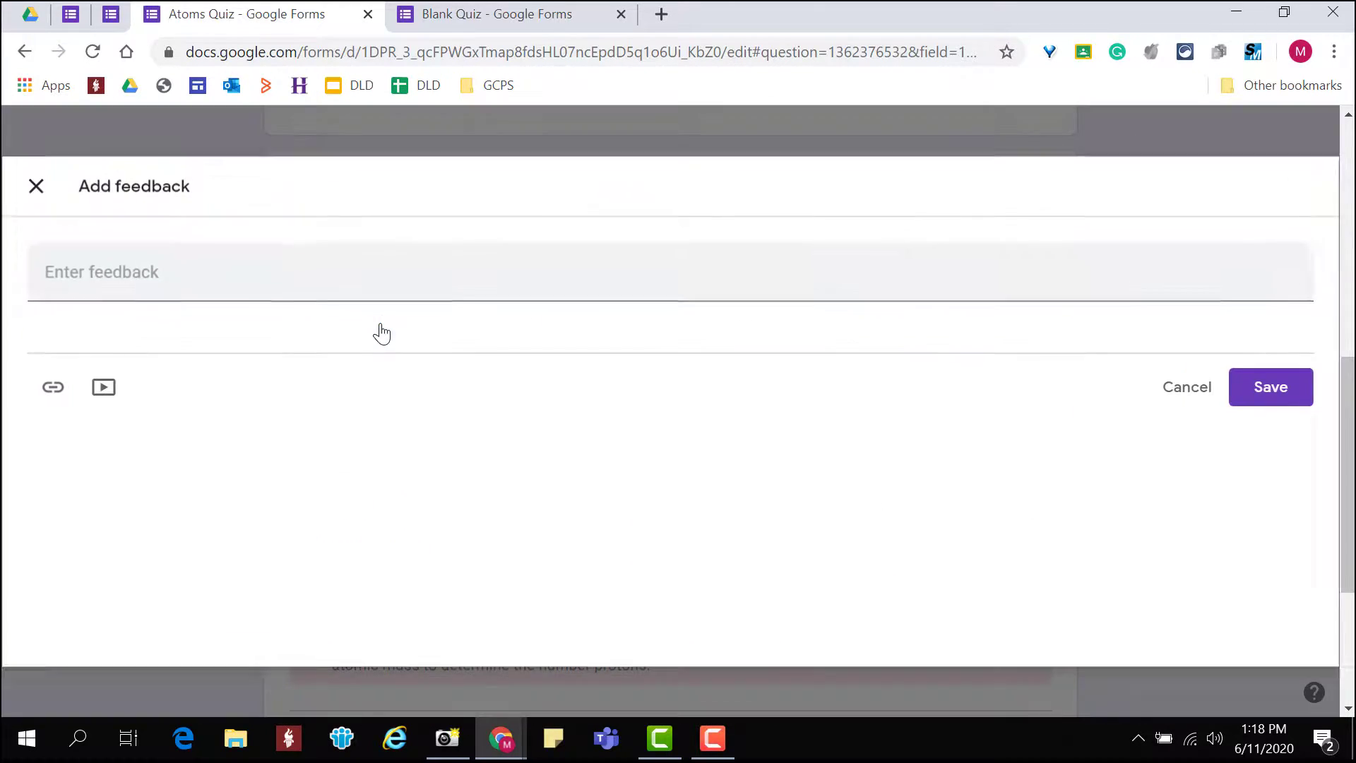
{"action": "left_click", "coordinate": [1187, 387]}
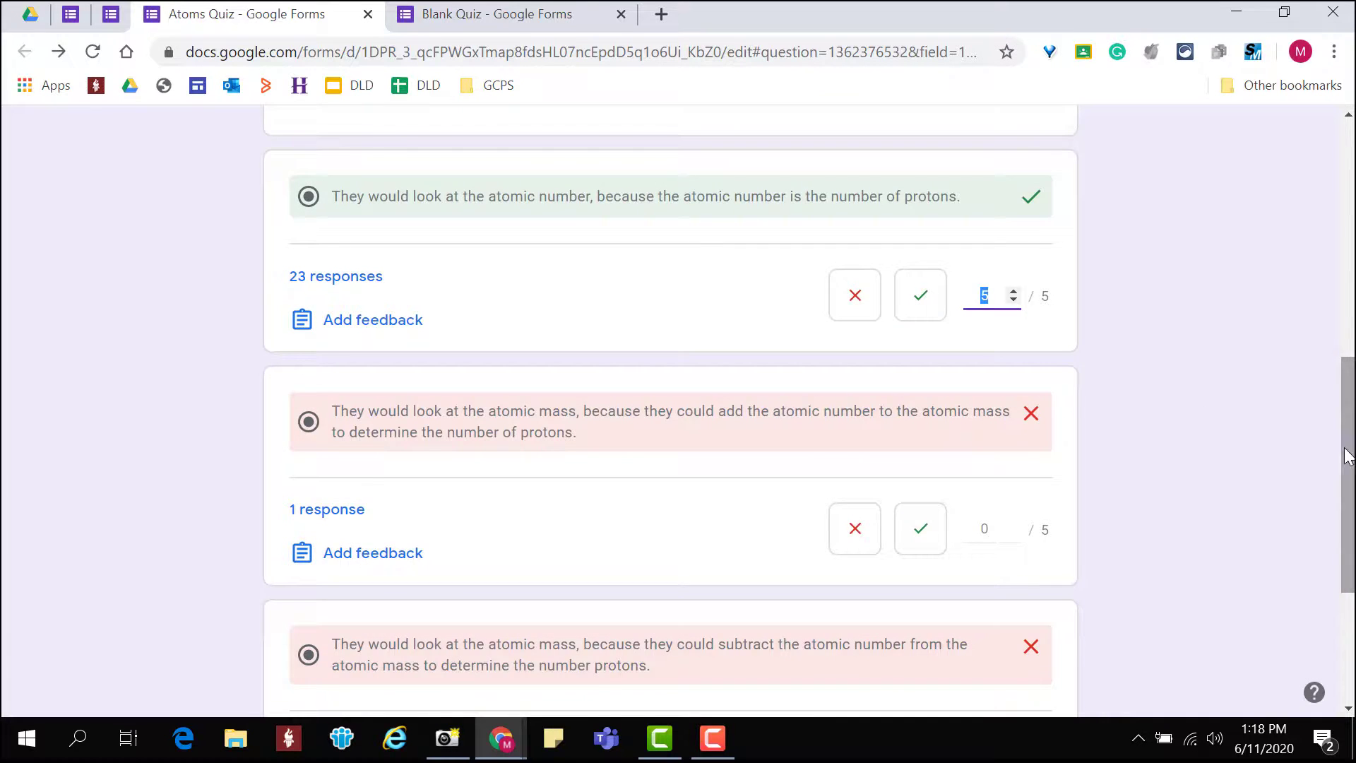
{"action": "scroll", "coordinate": [1258, 216], "scroll_direction": "up", "scroll_amount": 10}
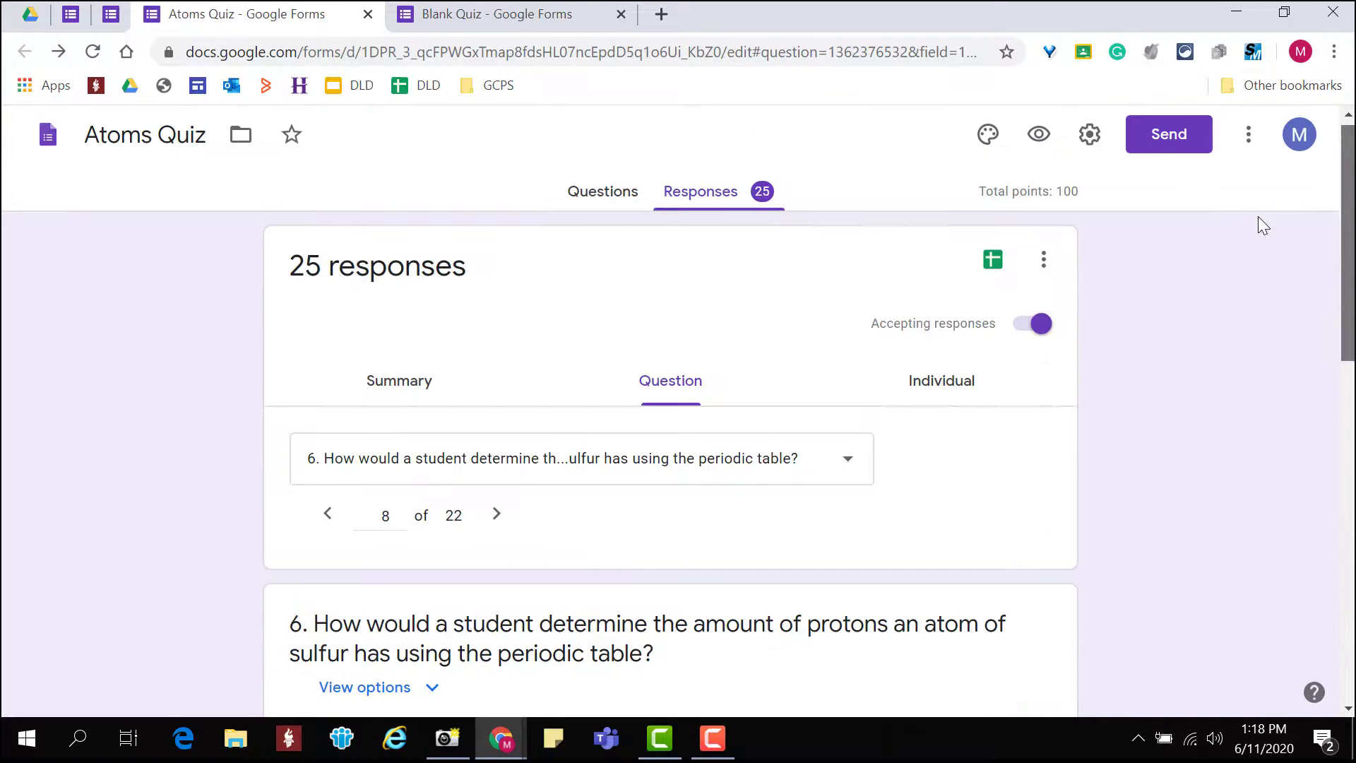
{"action": "left_click", "coordinate": [959, 392]}
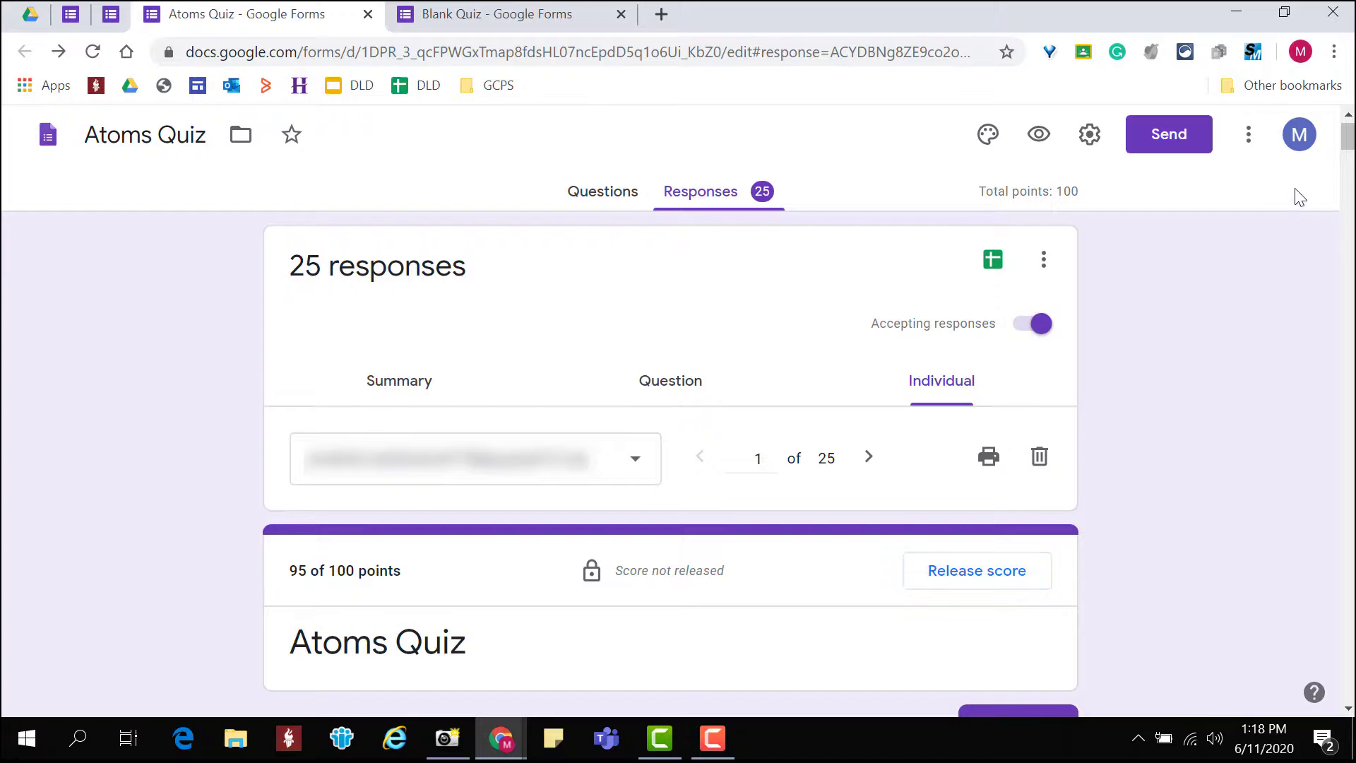
Scroll to question 1 of the first student's response, open individual feedback, and dismiss it unsaved
{"action": "left_click_drag", "start_coordinate": [1347, 137], "coordinate": [1347, 226]}
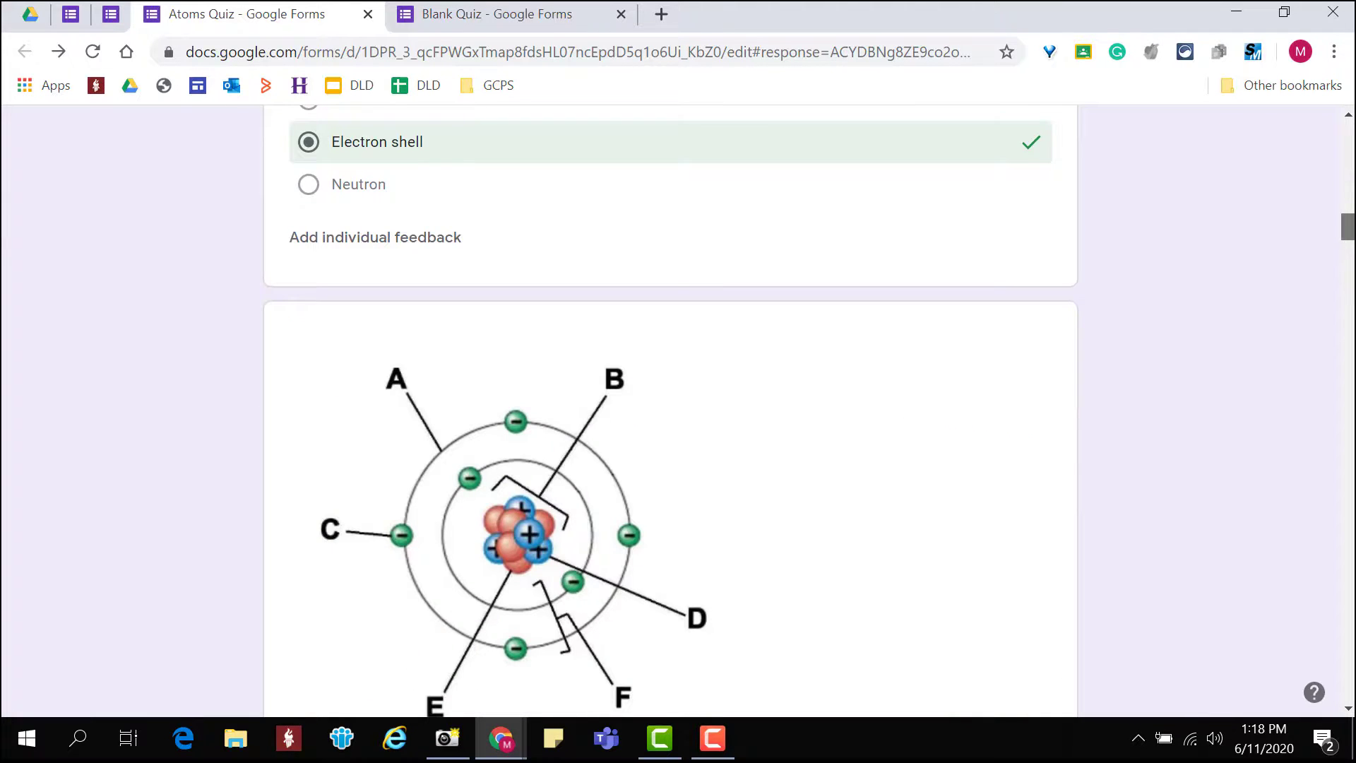
{"action": "scroll", "coordinate": [671, 410], "scroll_direction": "up", "scroll_amount": 2}
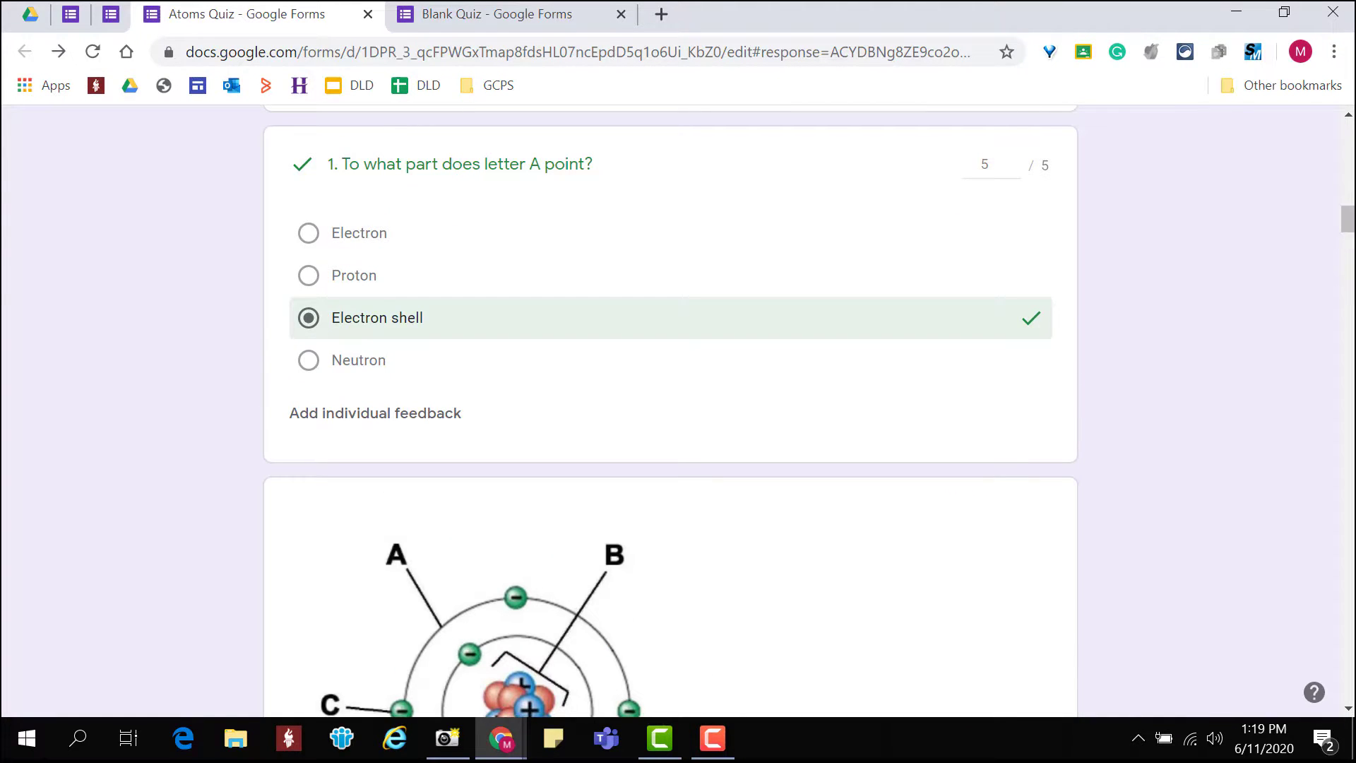
{"action": "left_click", "coordinate": [417, 423]}
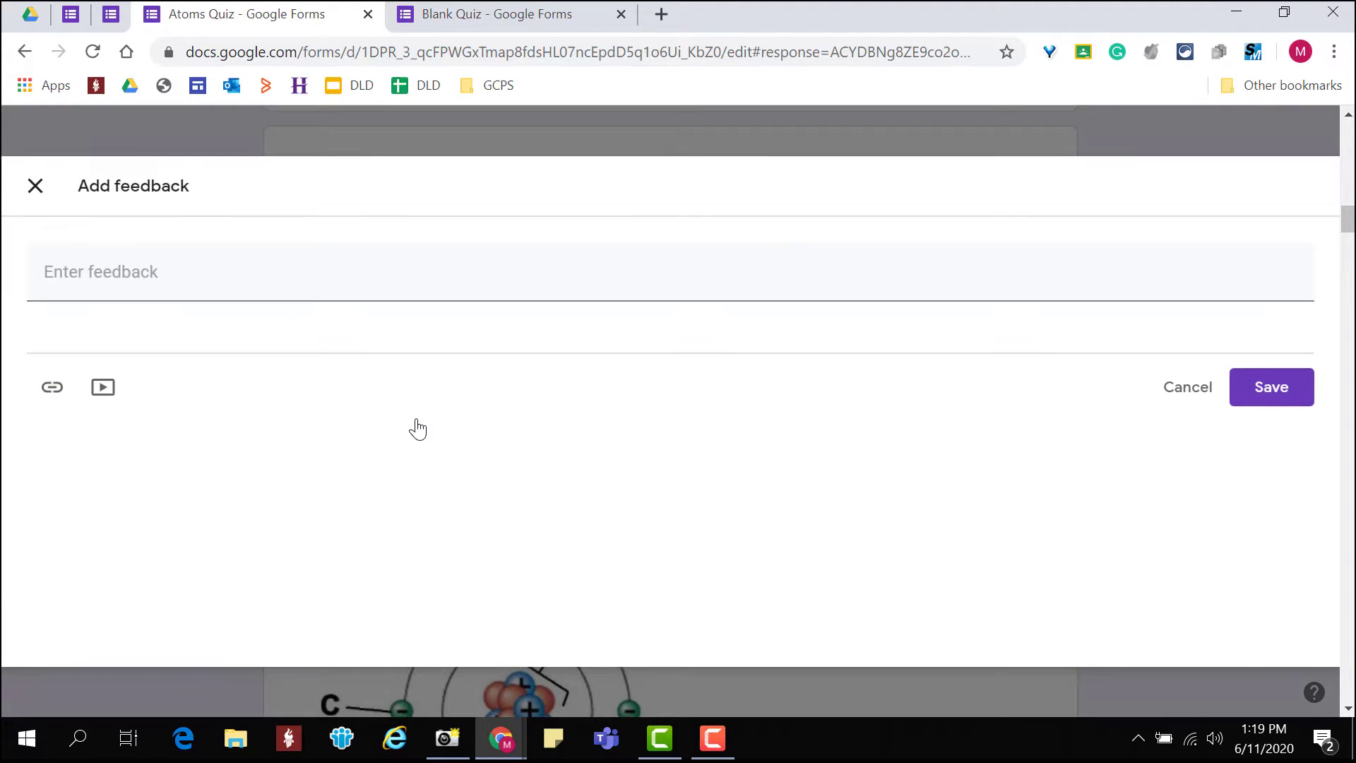
{"action": "left_click", "coordinate": [35, 187]}
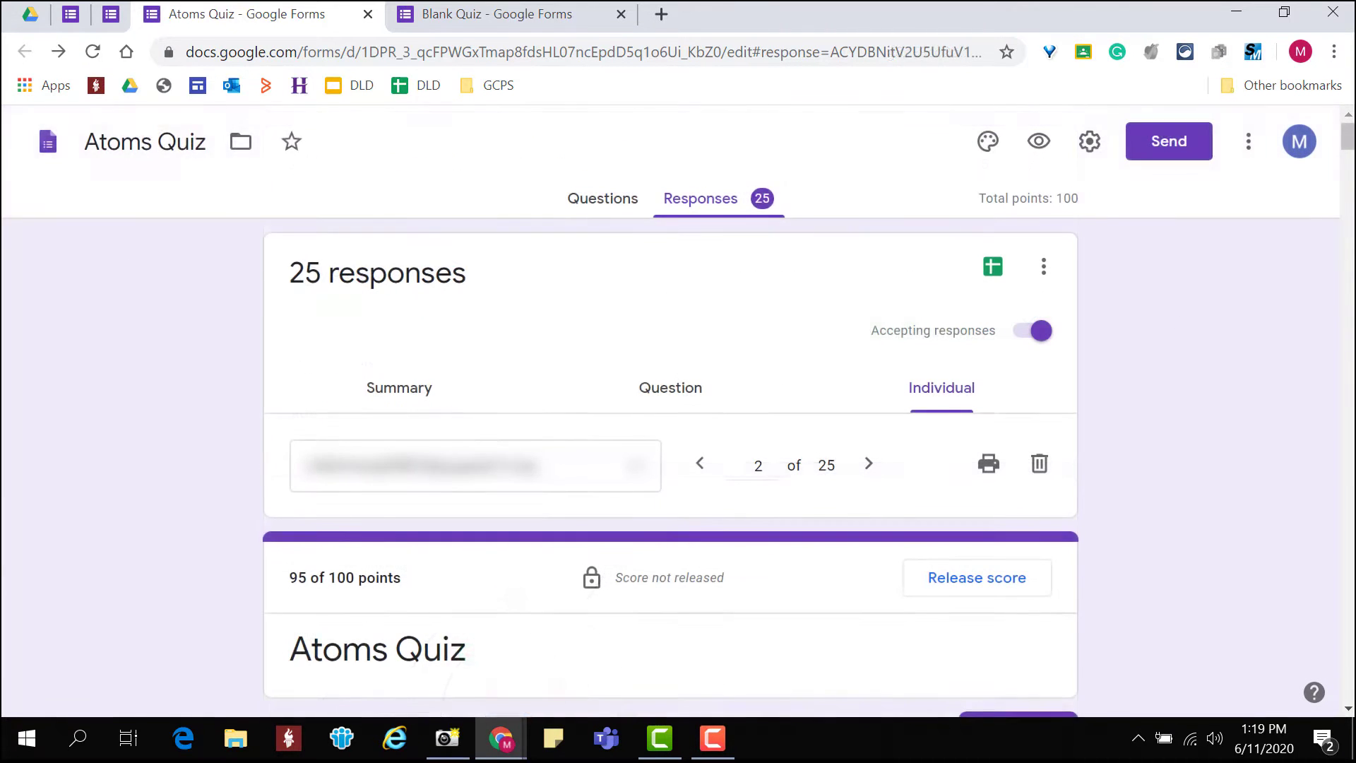